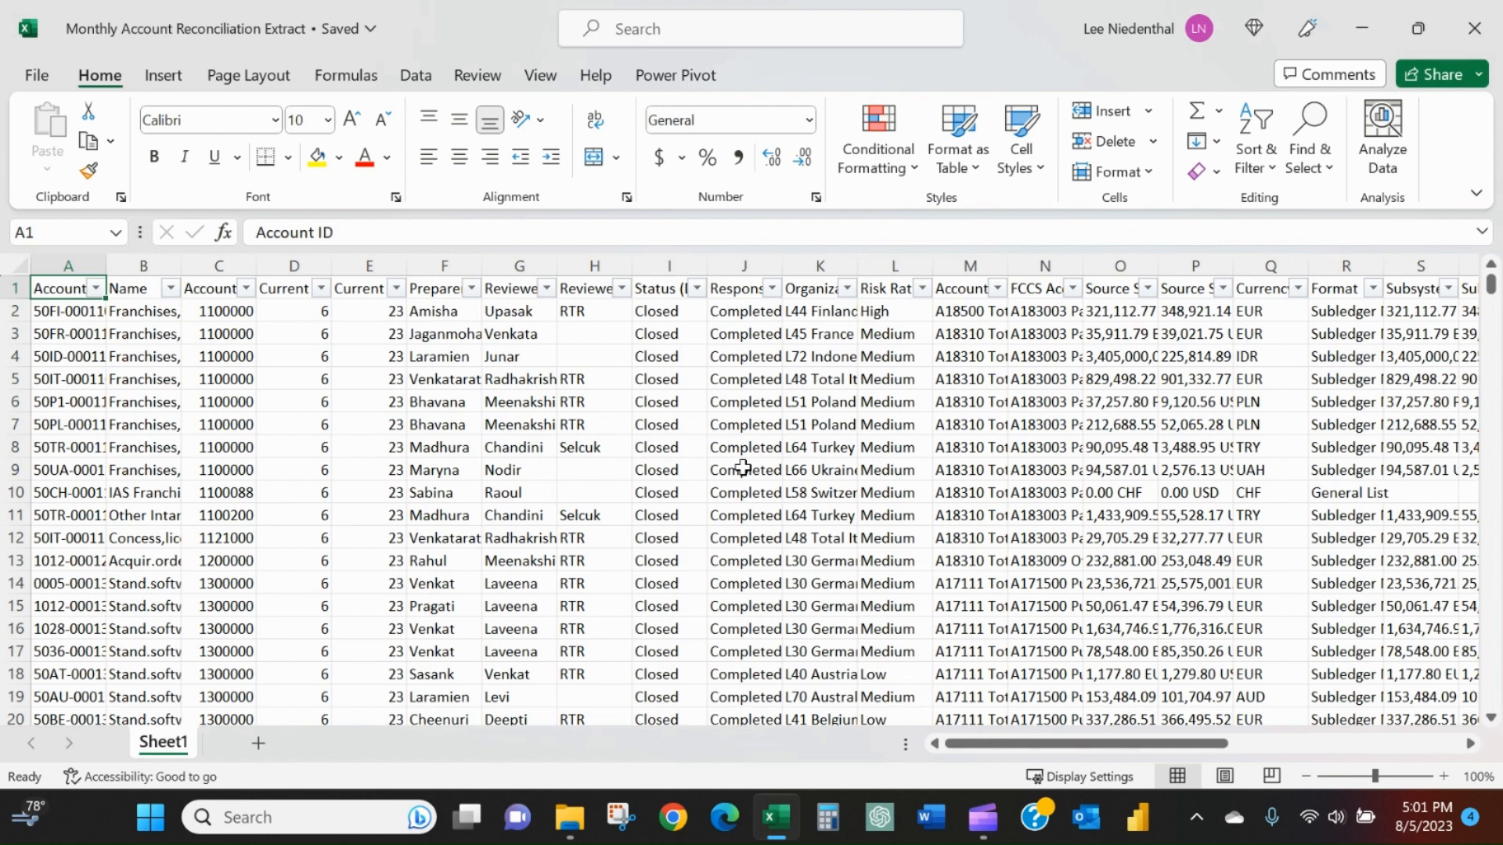
Examine the Country column in the reconciliation extract.
key("ctrl+Right")
key("Left")
key("Left")
key("Left")
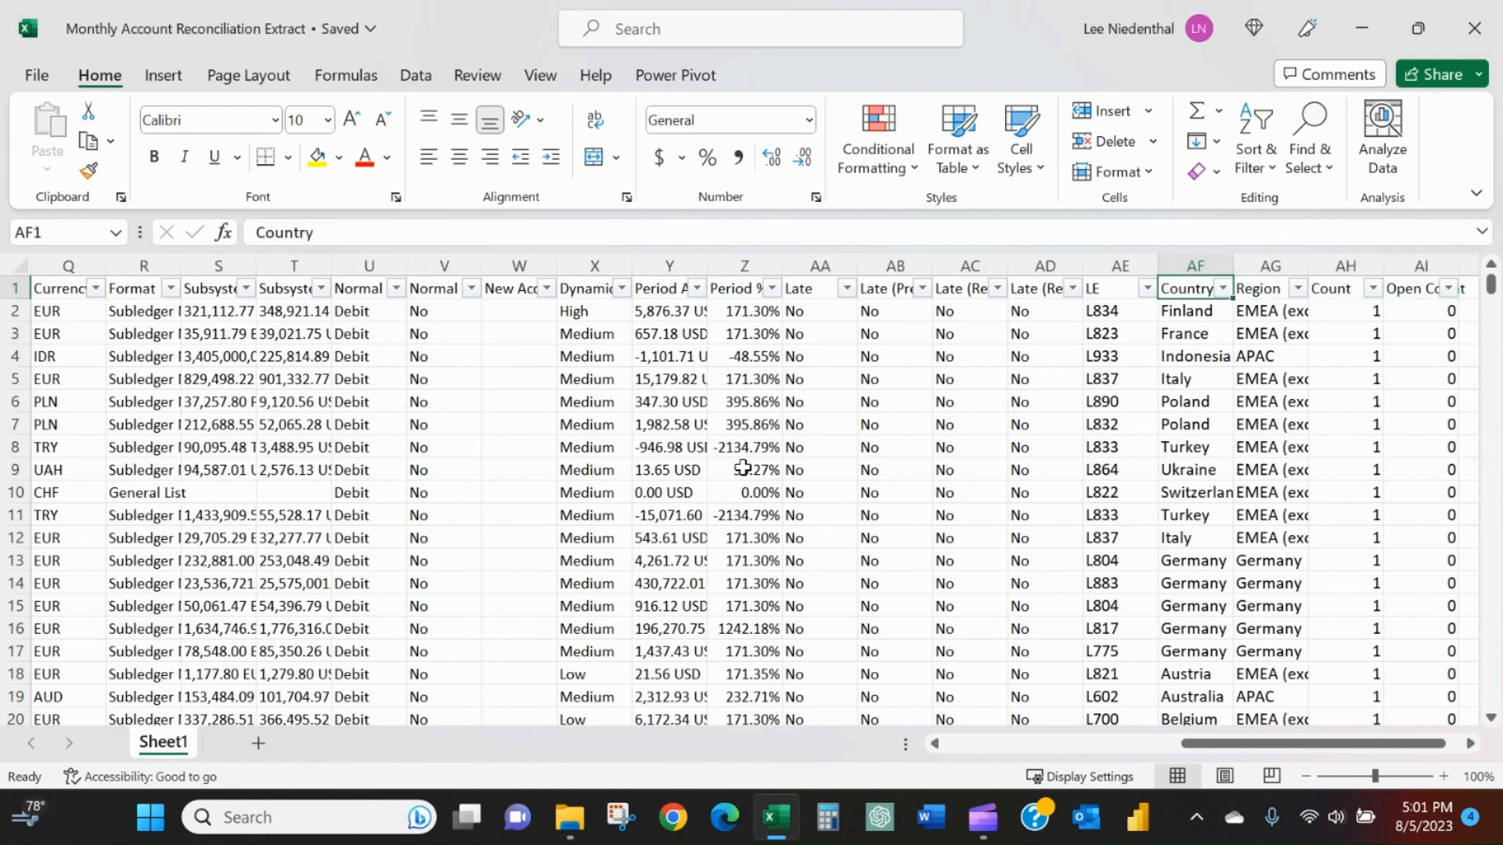
key("Down")
key("Down")
key("Down")
key("Down")
key("Down")
key("Up")
key("Up")
key("Up")
key("Up")
key("Up")
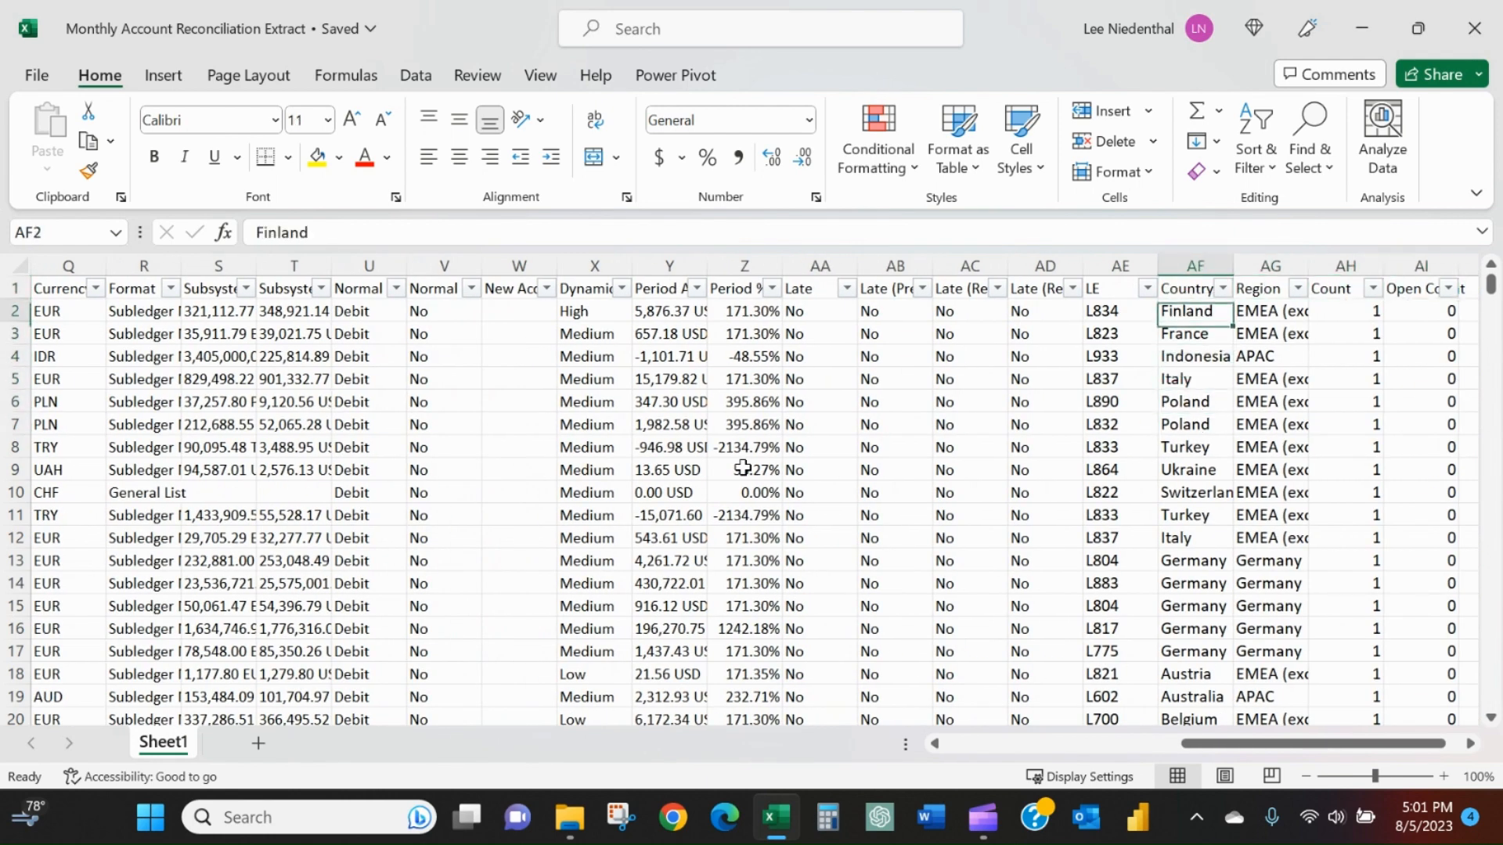
Examine the Count column's entries and the distinct values in its filter list.
key("Right")
key("Right")
key("Down")
key("Down")
key("Down")
key("Down")
key("Down")
key("Down")
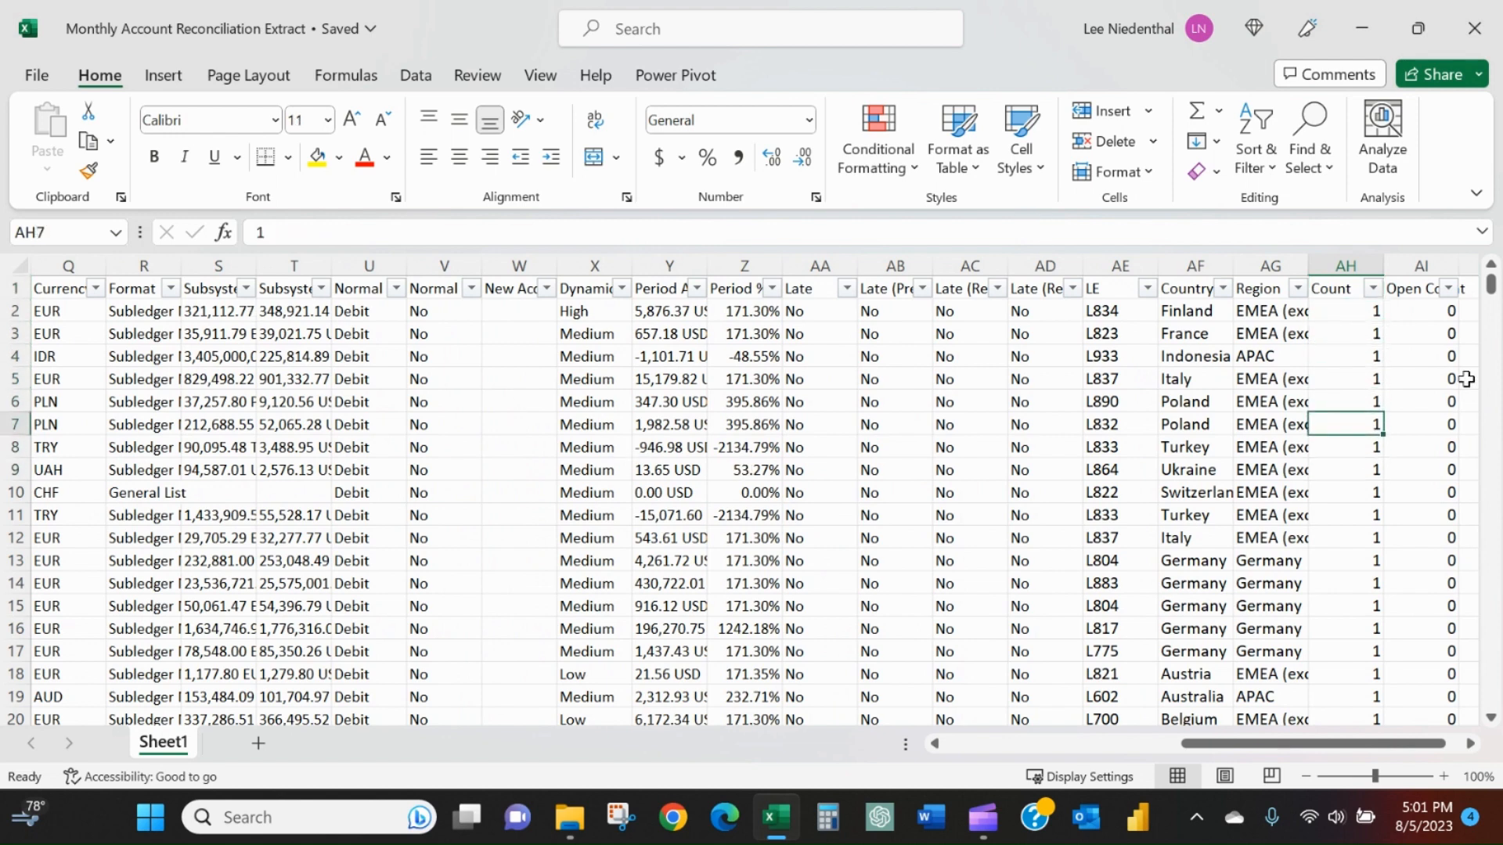
left_click(1375, 289)
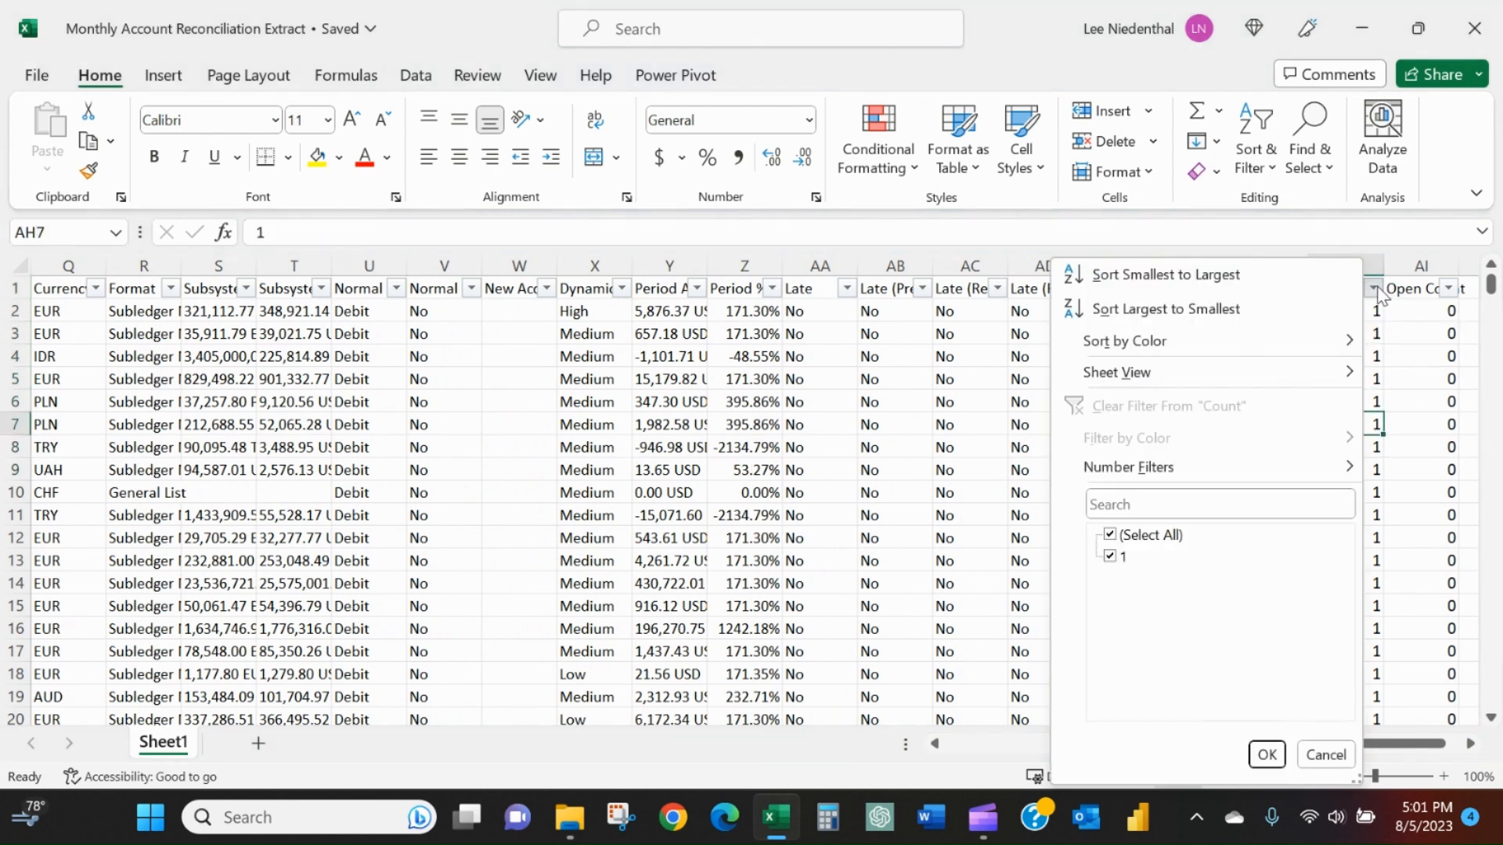
left_click(1377, 291)
Examine the Open Count column's entries and the distinct values in its filter list.
left_click(1413, 291)
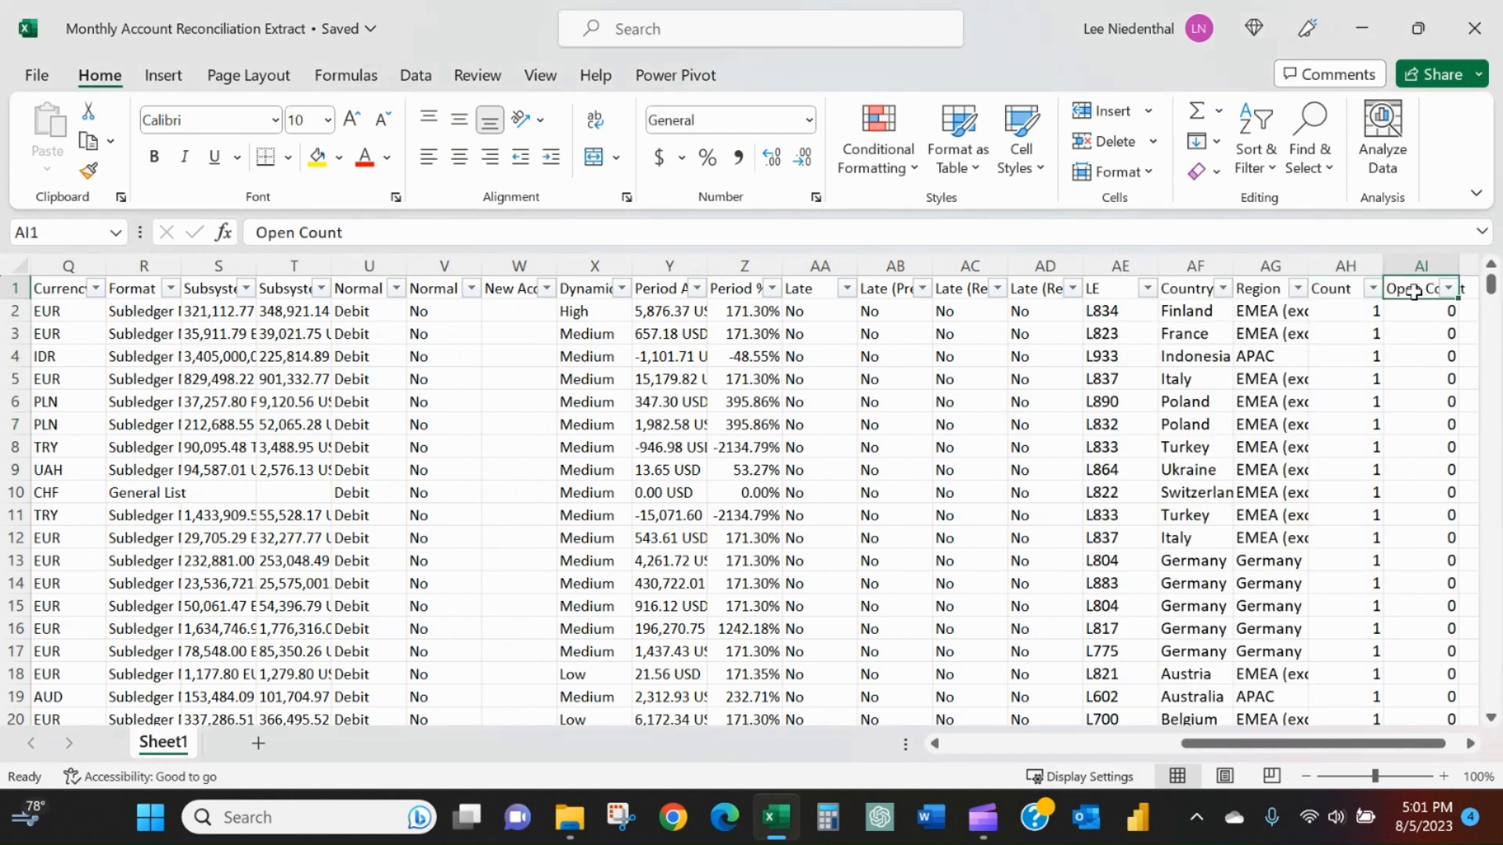
left_click(1421, 312)
left_click(1421, 358)
left_click(1418, 443)
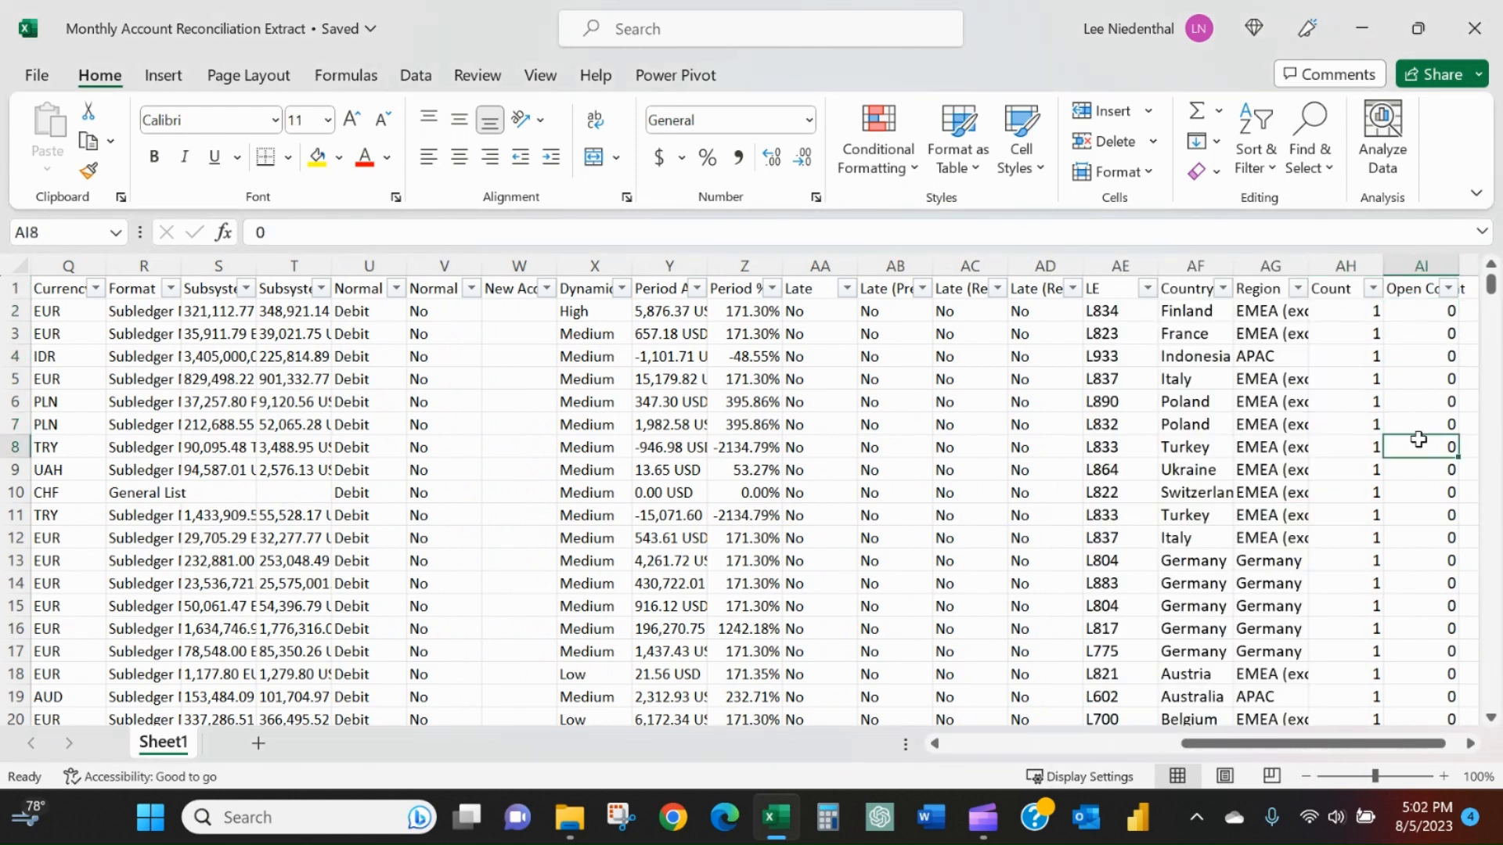
left_click(1449, 288)
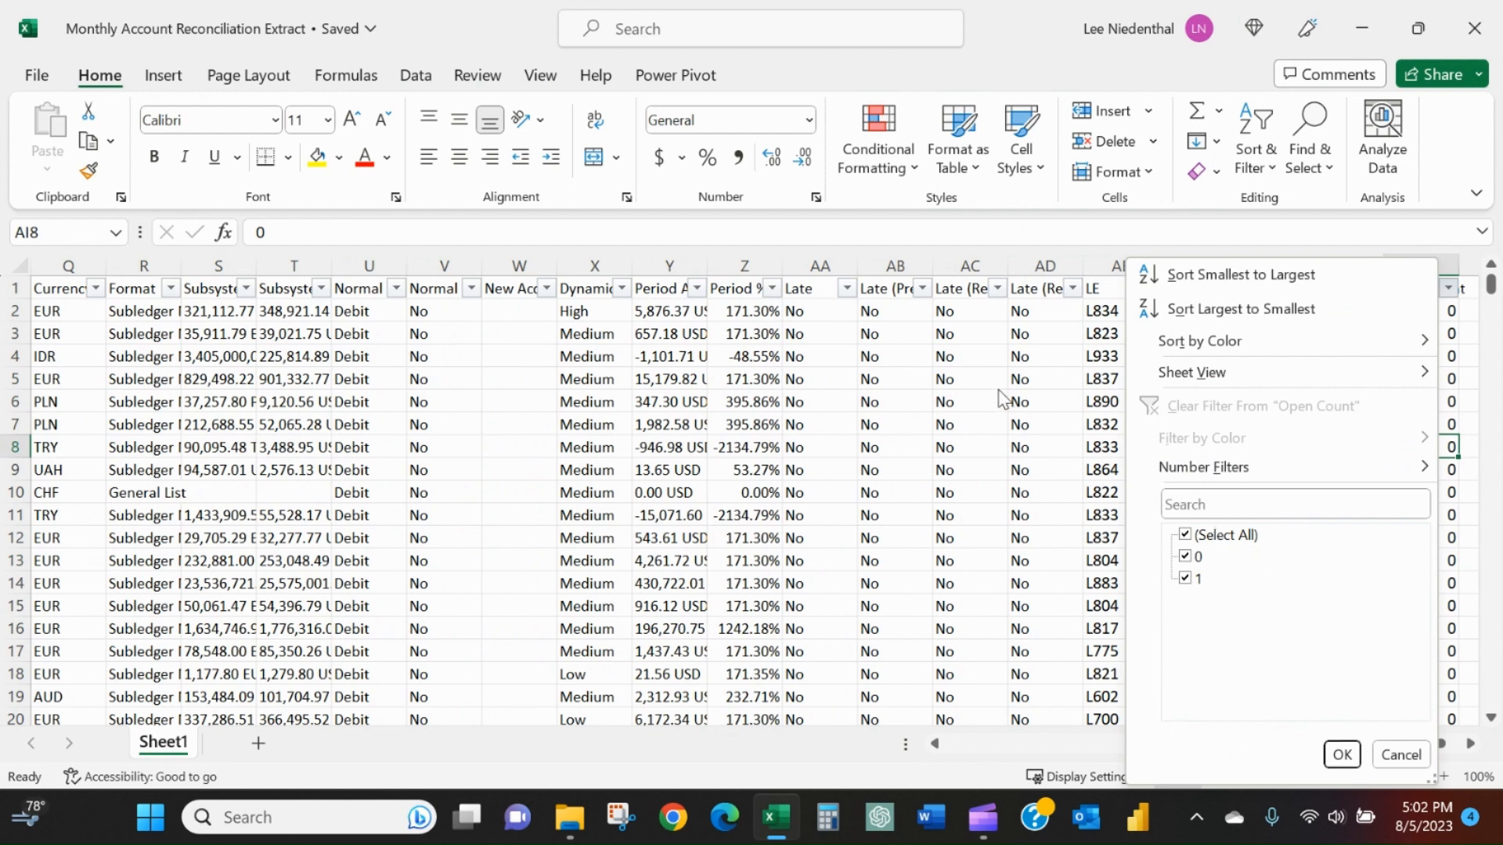
left_click(1005, 399)
left_click(1024, 376)
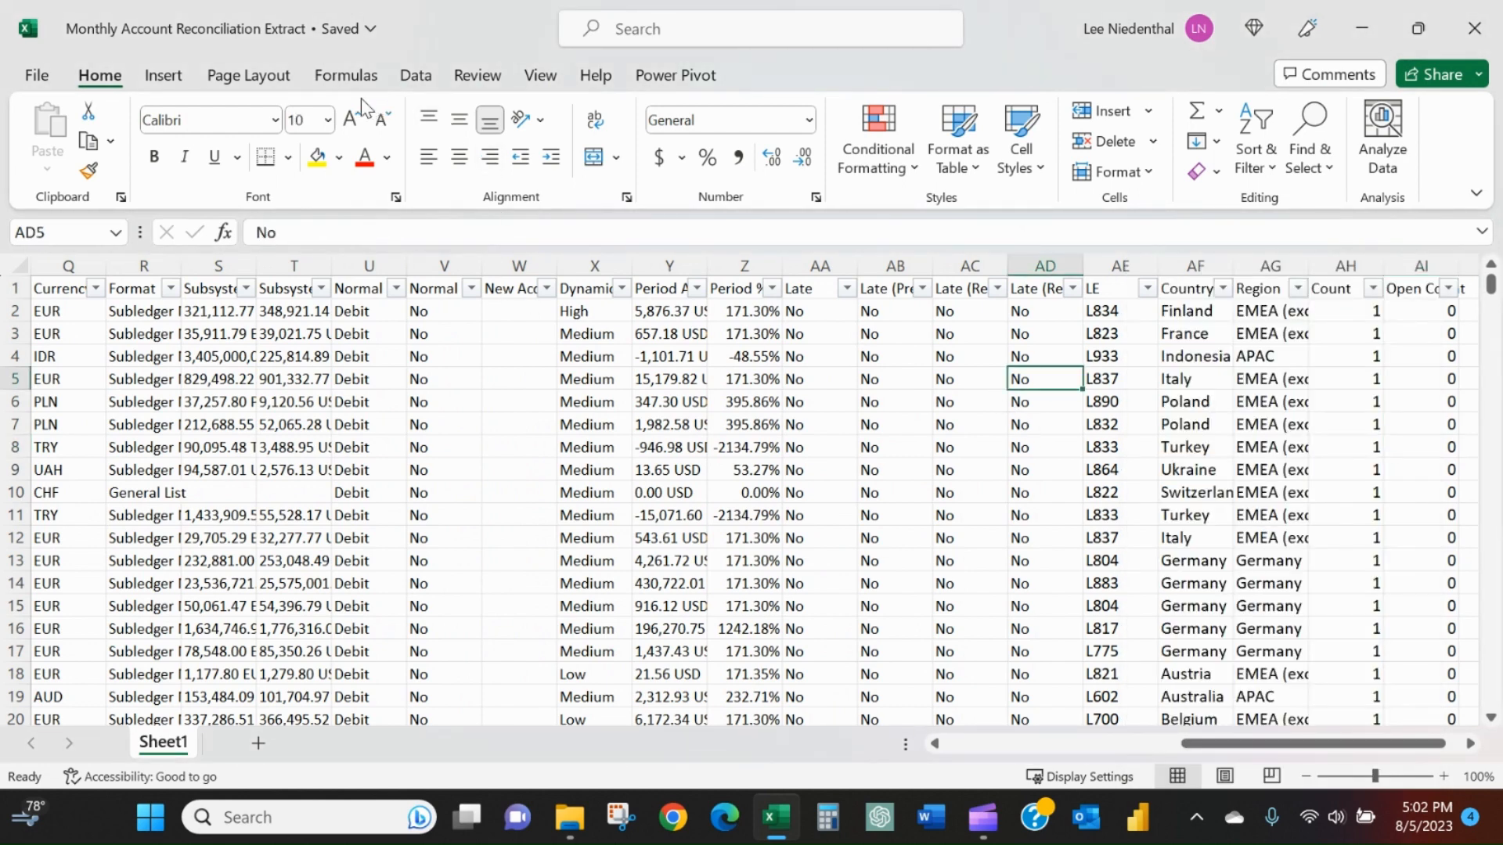
Create a PivotChart on a new worksheet from the range Sheet1!$A$1:$AI$10369.
left_click(169, 76)
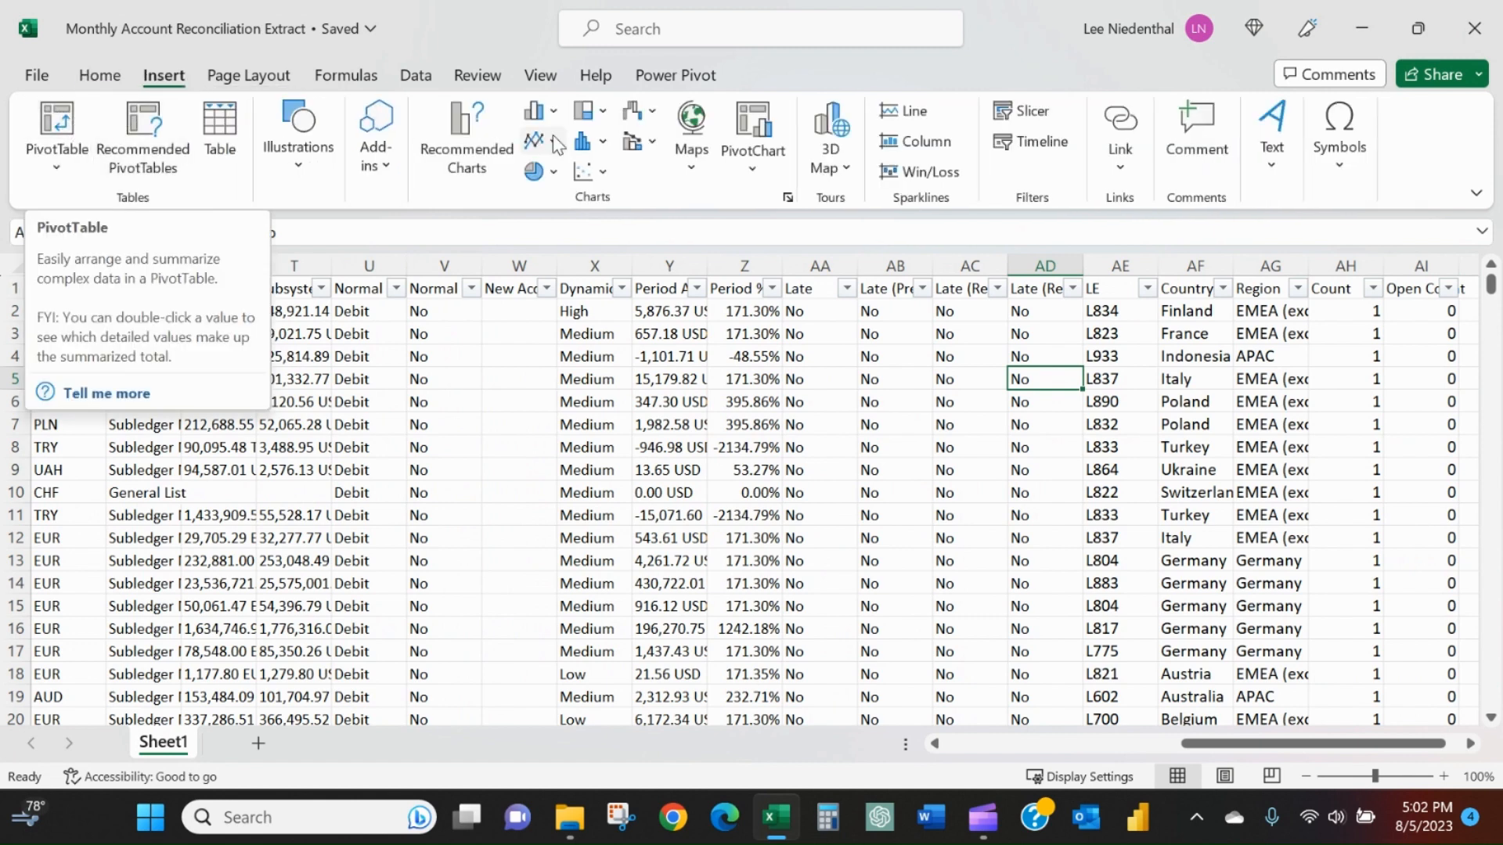
left_click(736, 123)
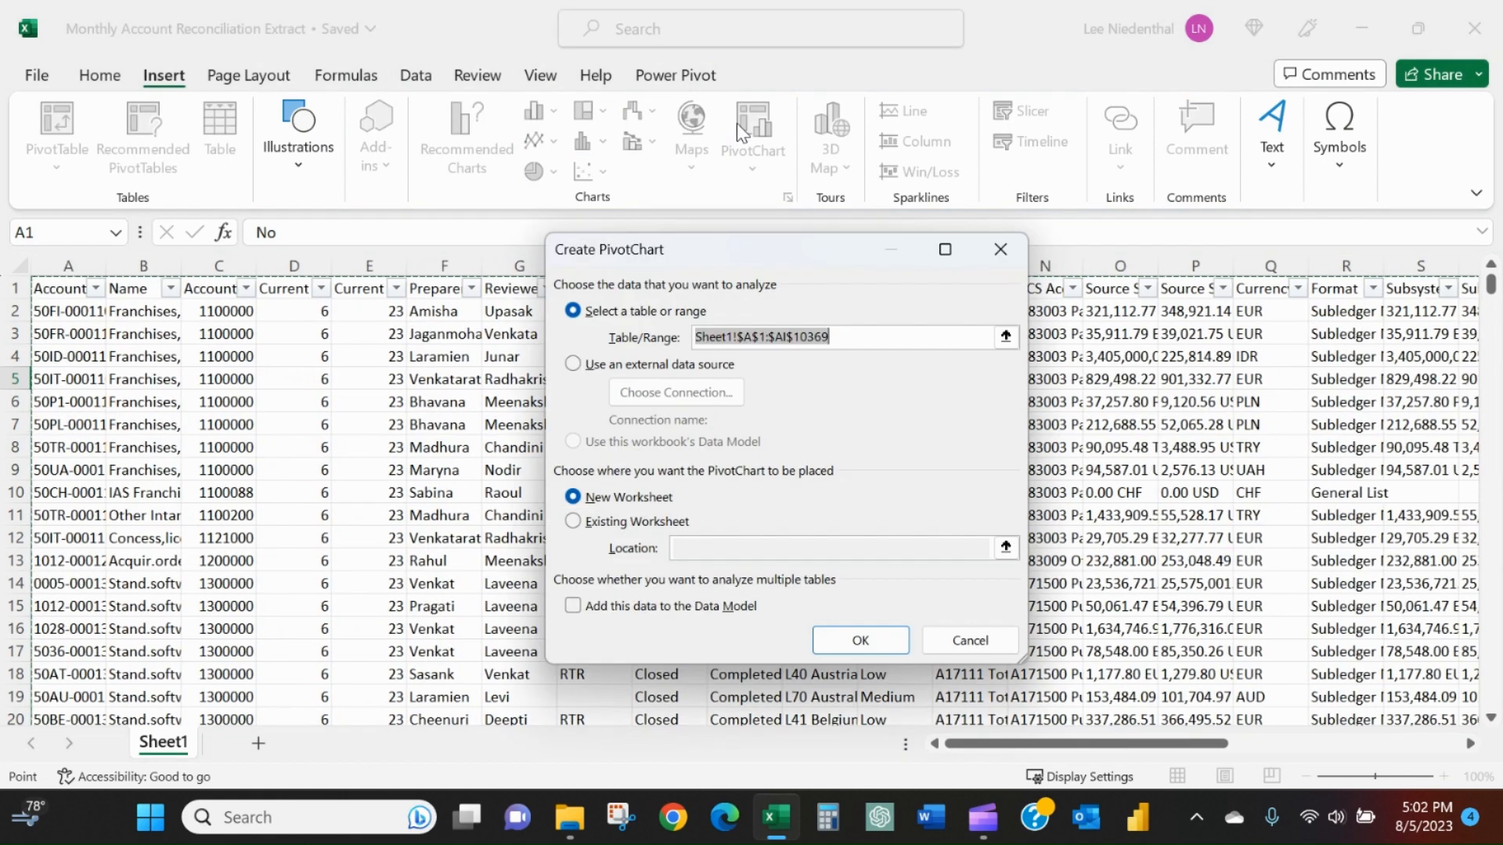
left_click(838, 640)
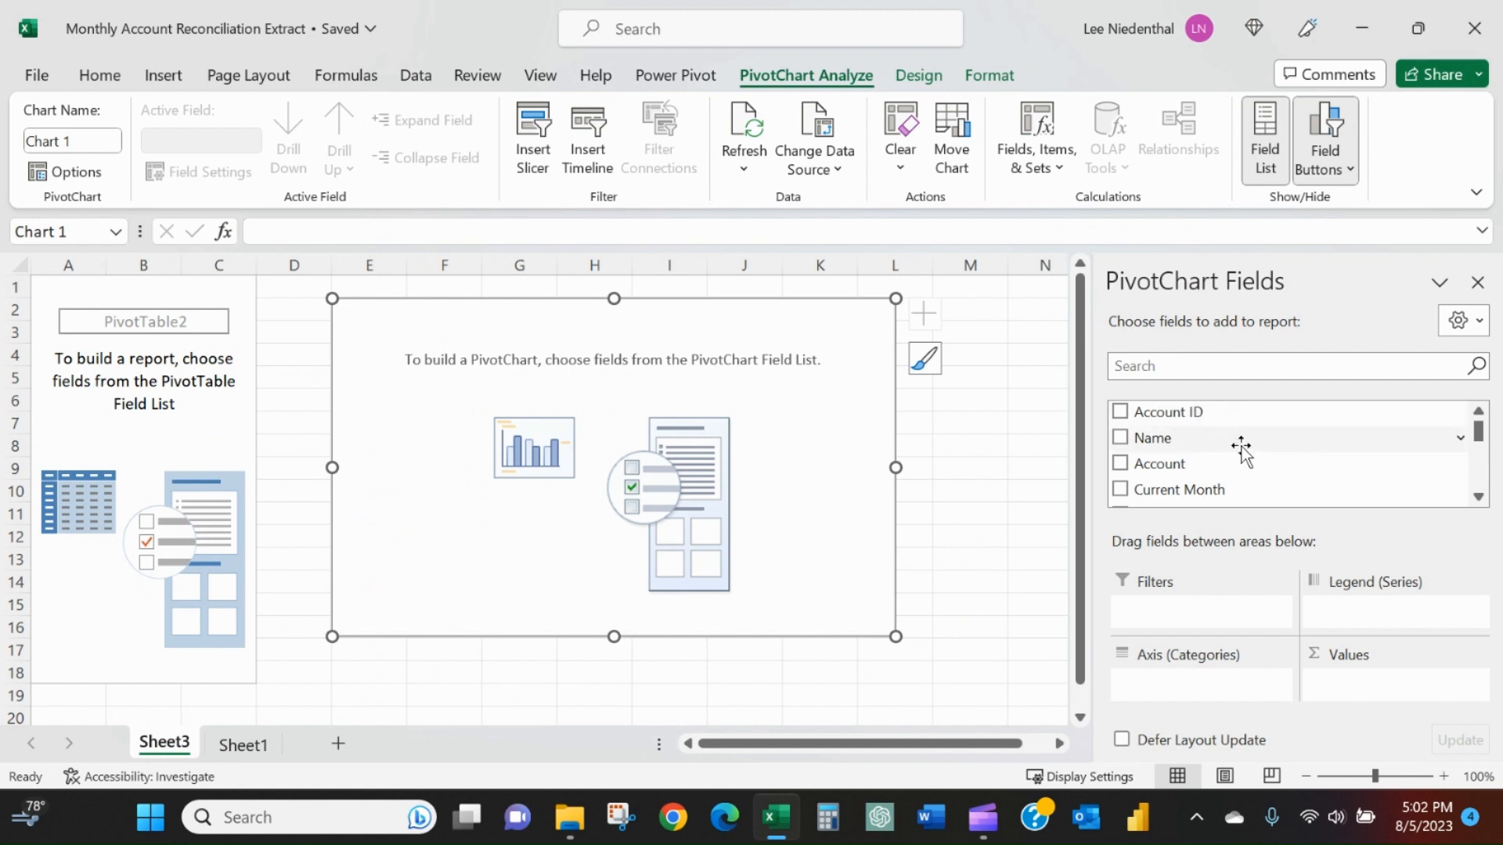
Set Country as the PivotChart's axis category field.
scroll(1241, 446, "down", 15)
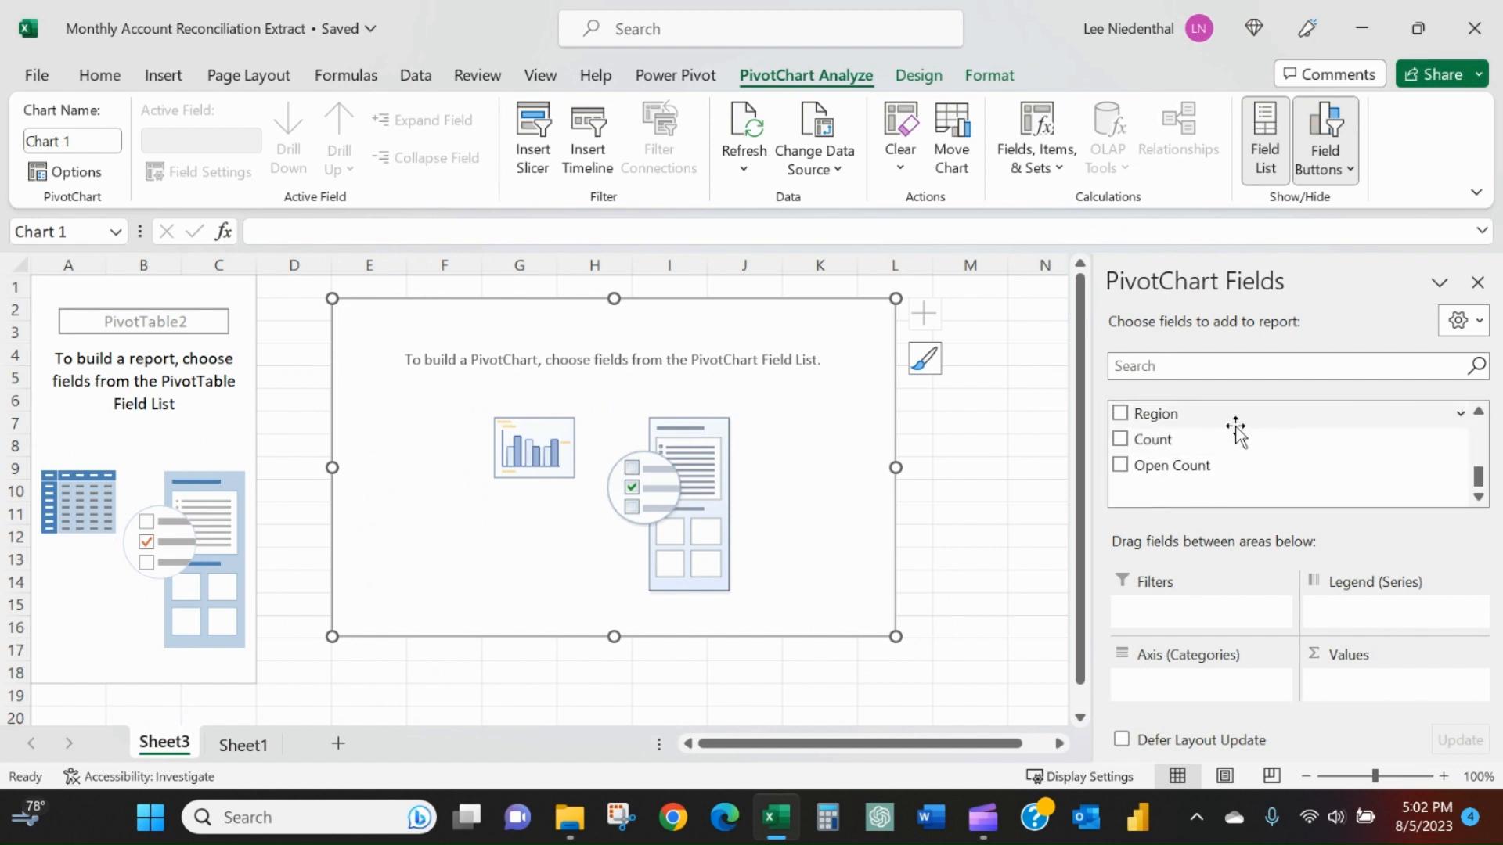
scroll(1236, 430, "up", 1)
left_click_drag(1235, 442, 1229, 698)
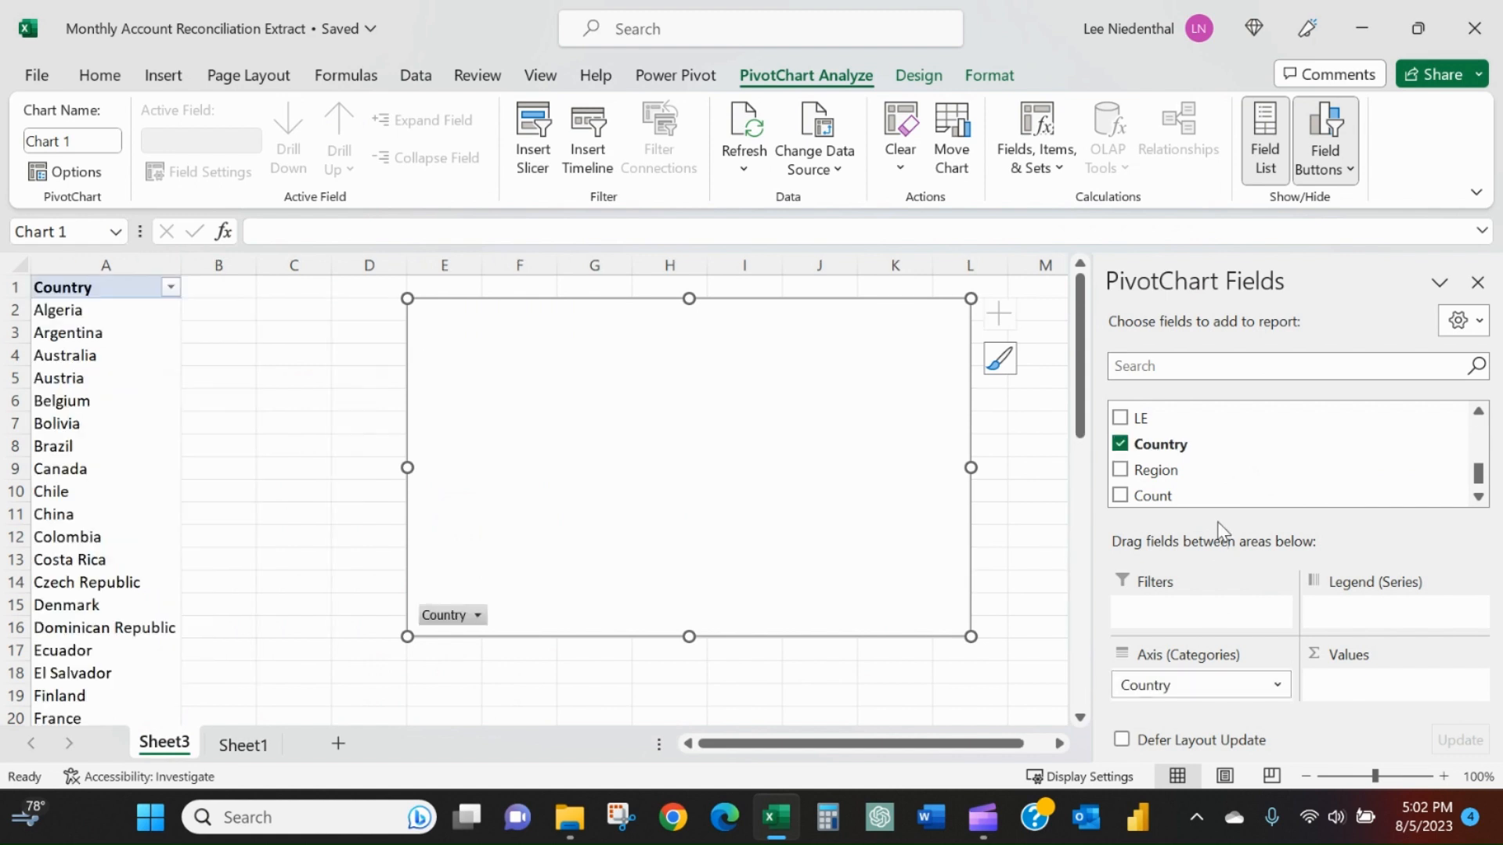
Add the Count and Open Count fields to the PivotChart as summed values.
scroll(1219, 497, "down", 1)
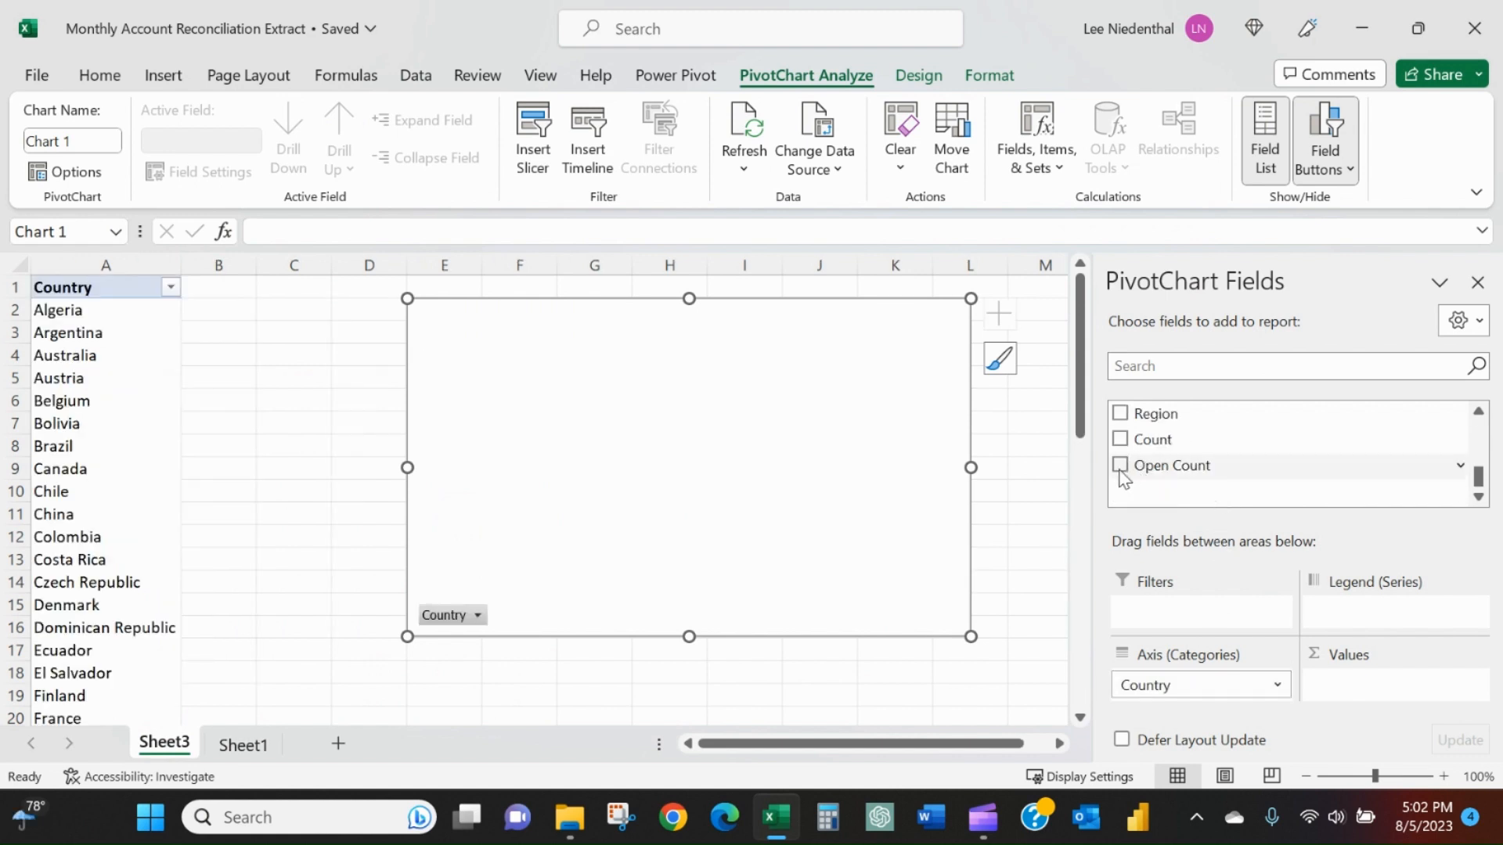
left_click(1121, 439)
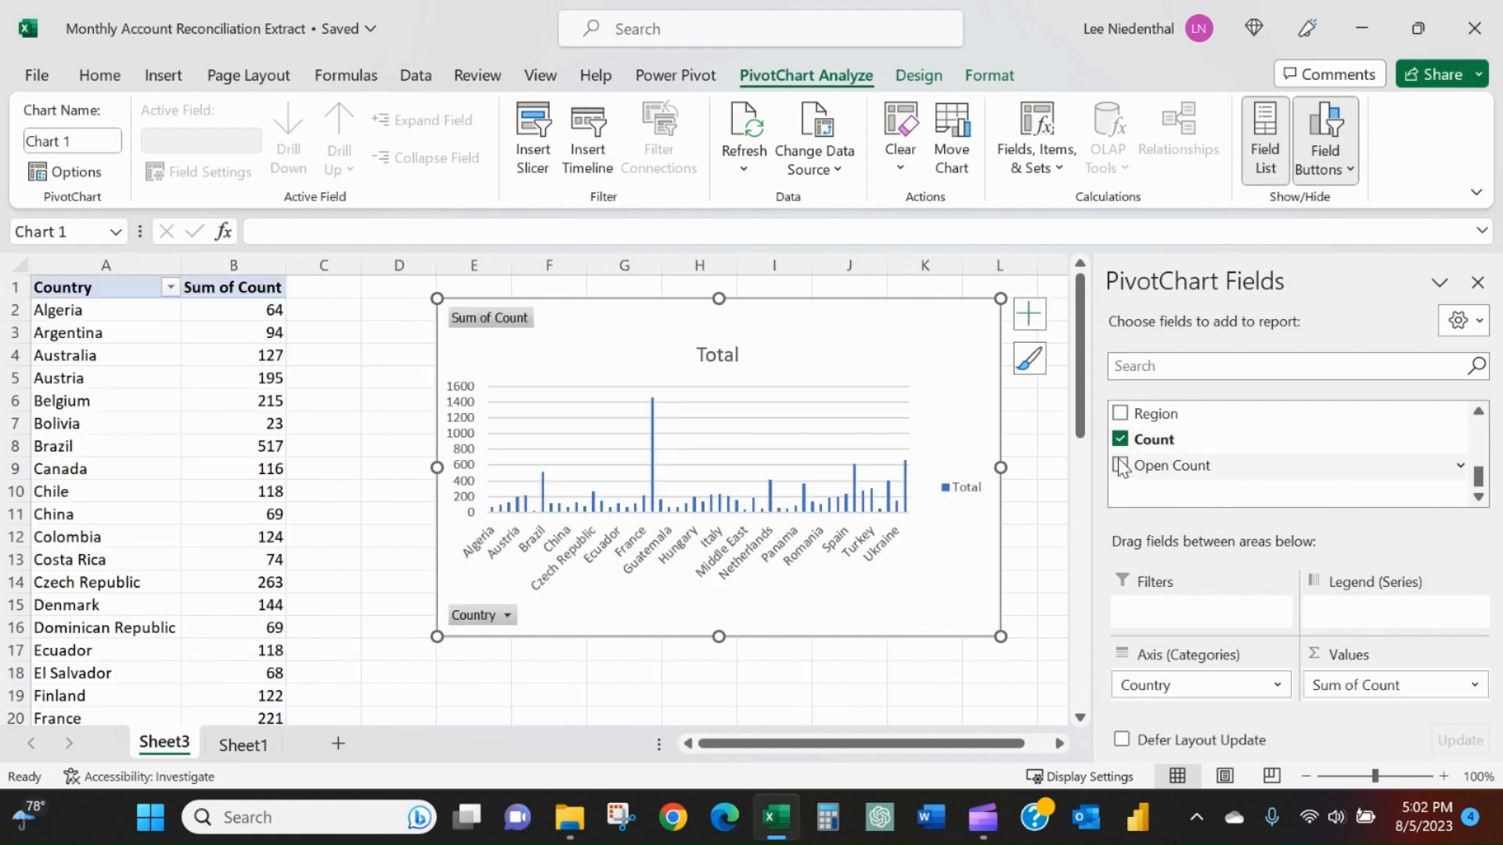
left_click(1121, 466)
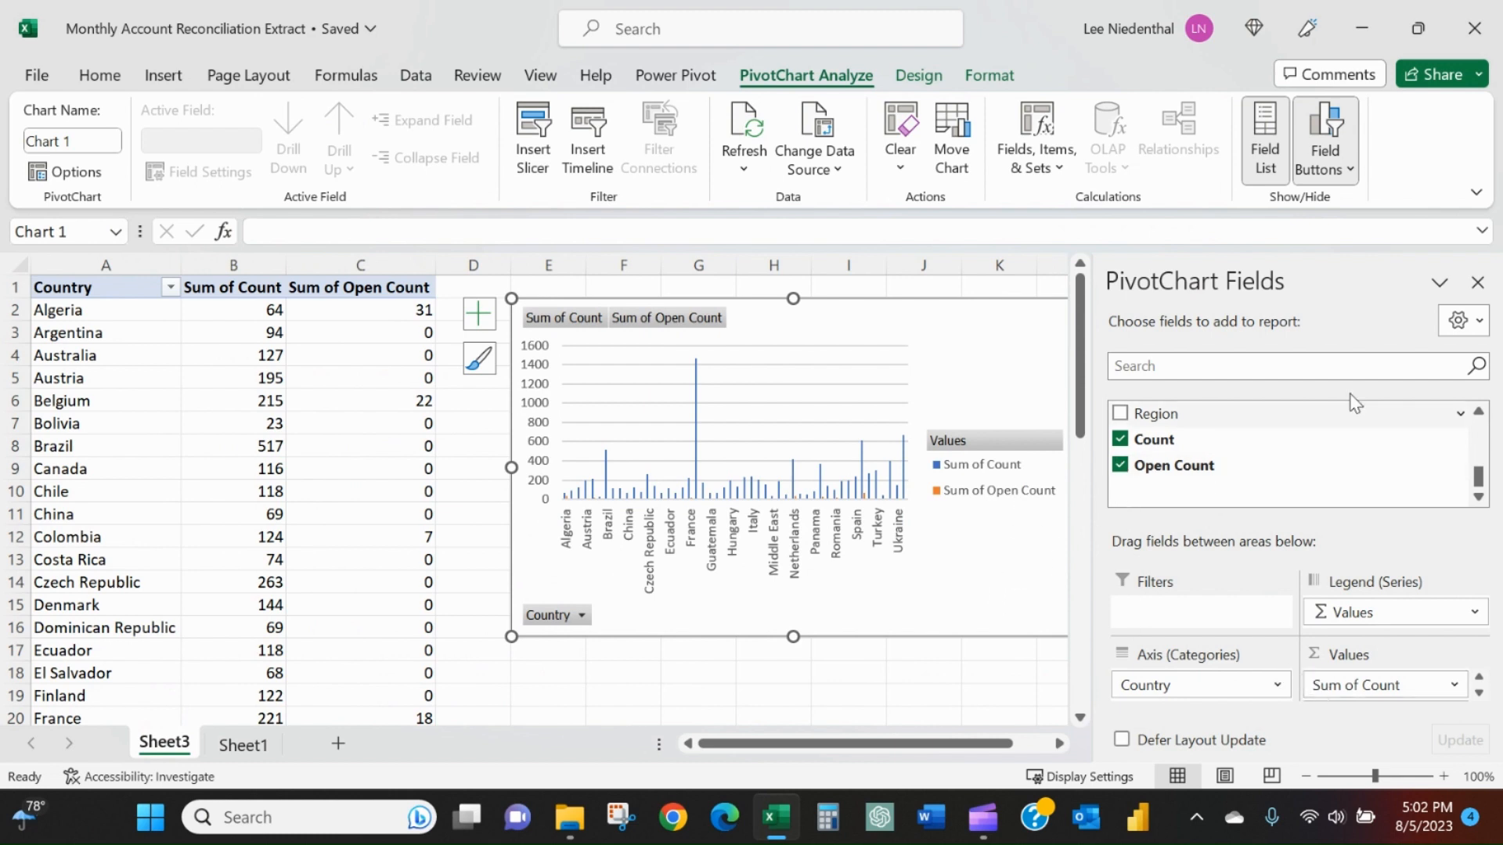
Close the field list and enlarge the PivotChart to span about columns E to W and rows 2 to 19.
left_click(1478, 282)
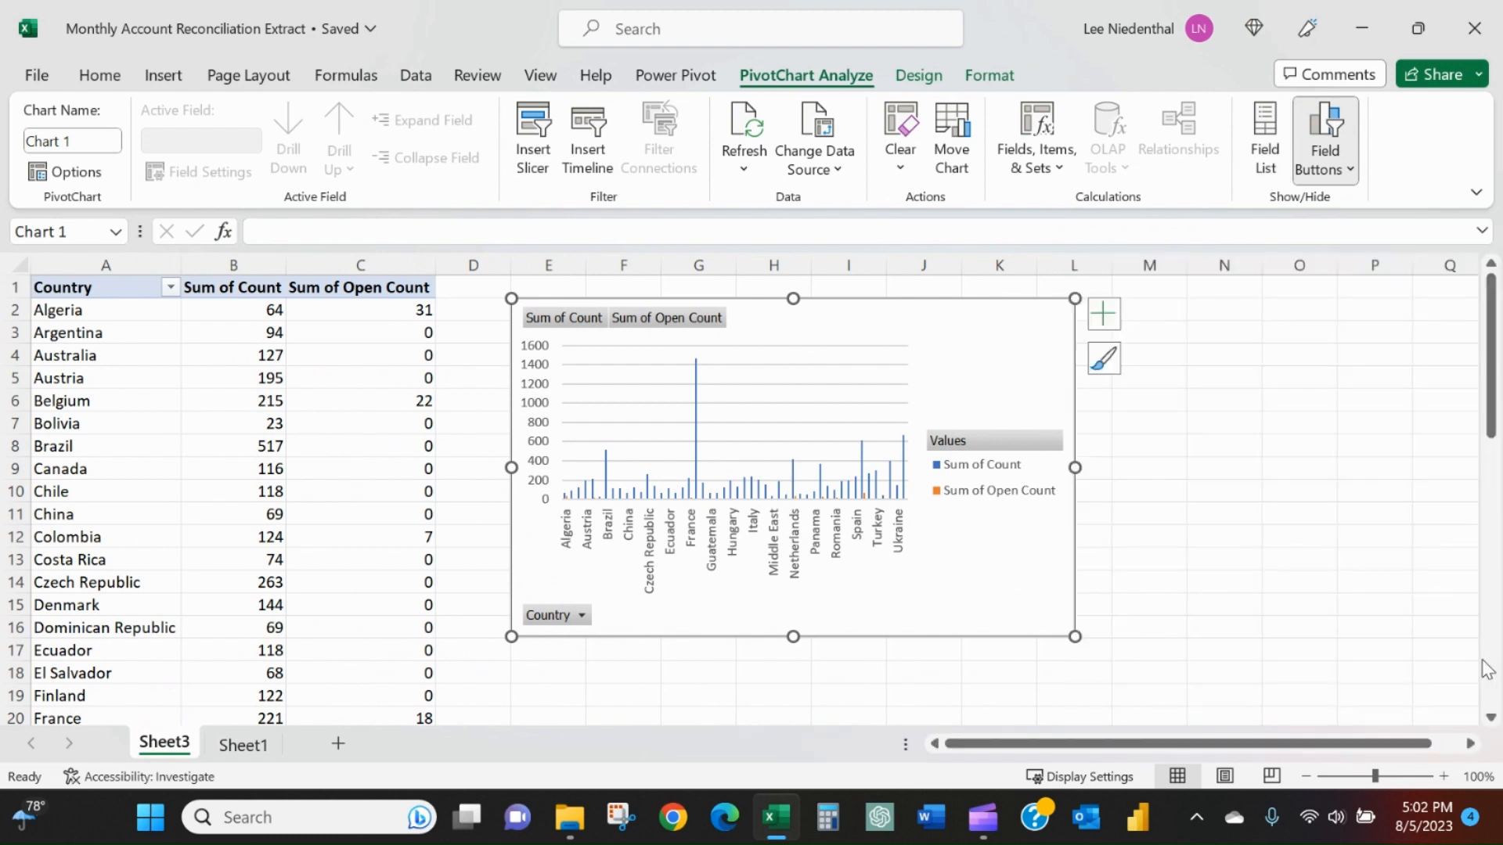
scroll(1471, 748, "right", 4)
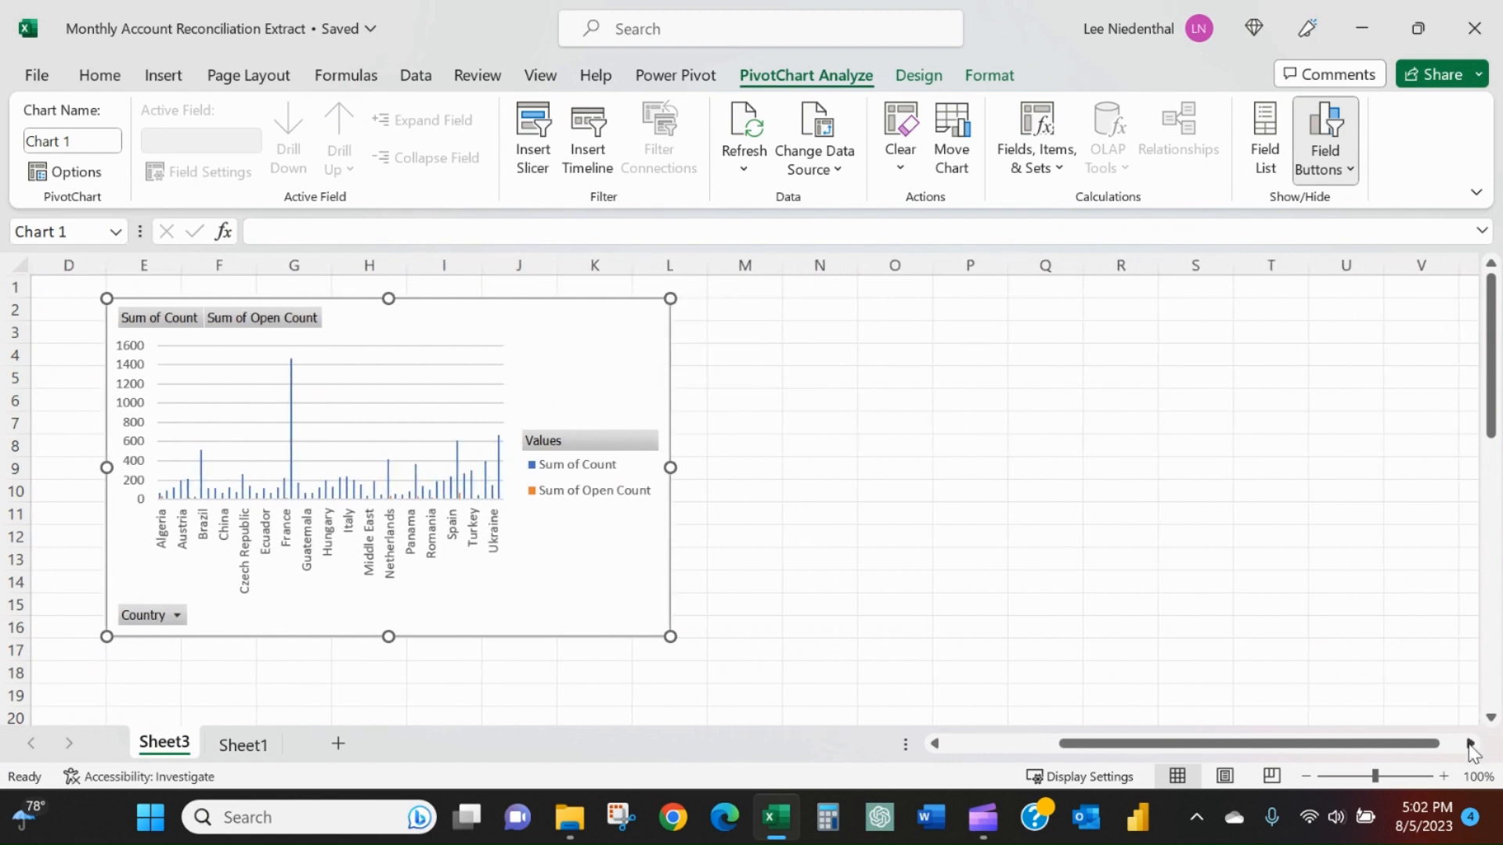
left_click_drag(593, 468, 1460, 467)
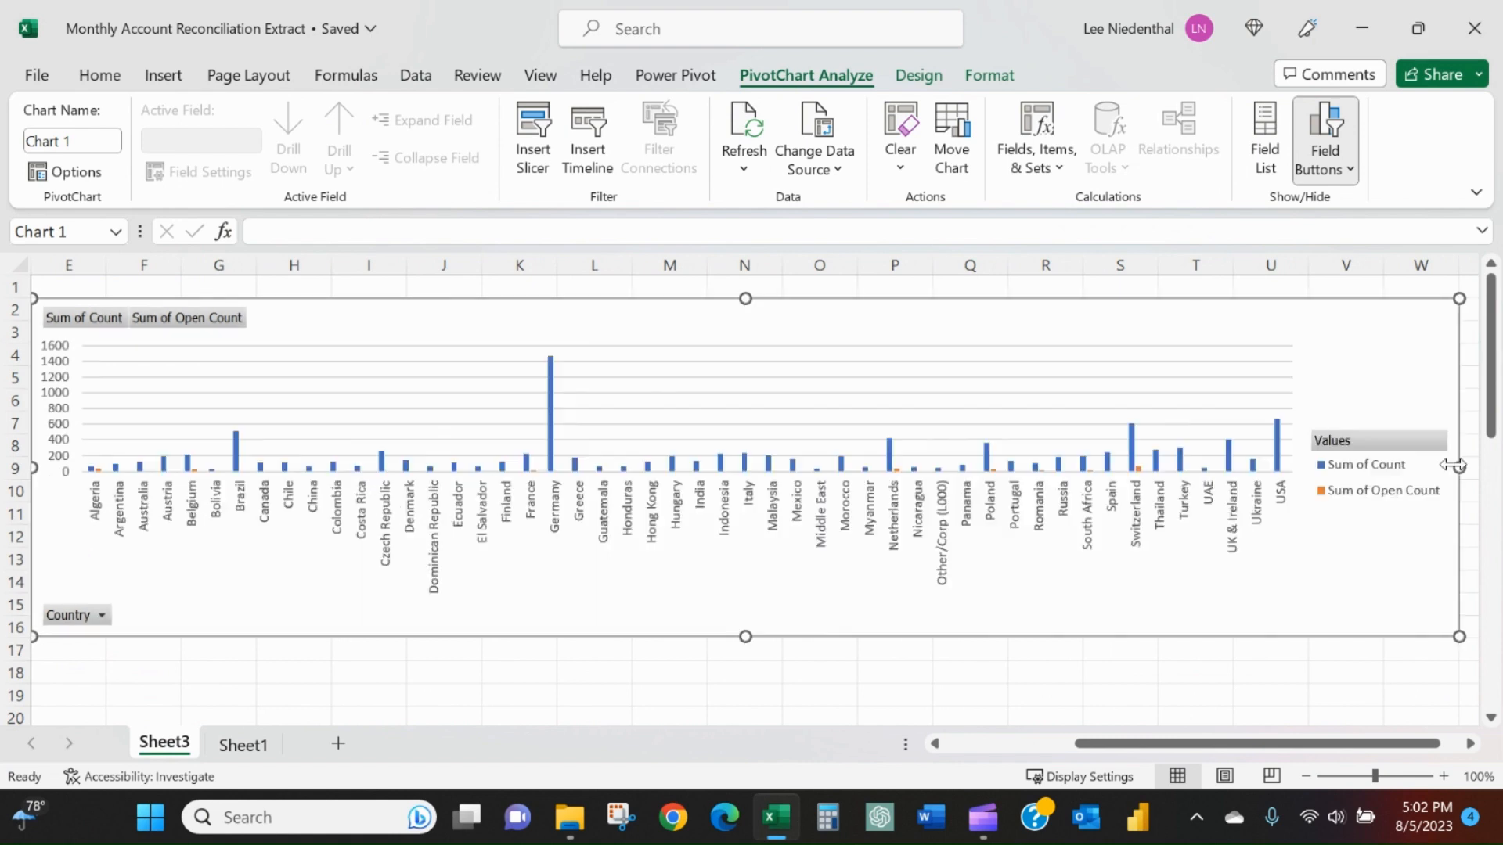
left_click_drag(746, 636, 747, 705)
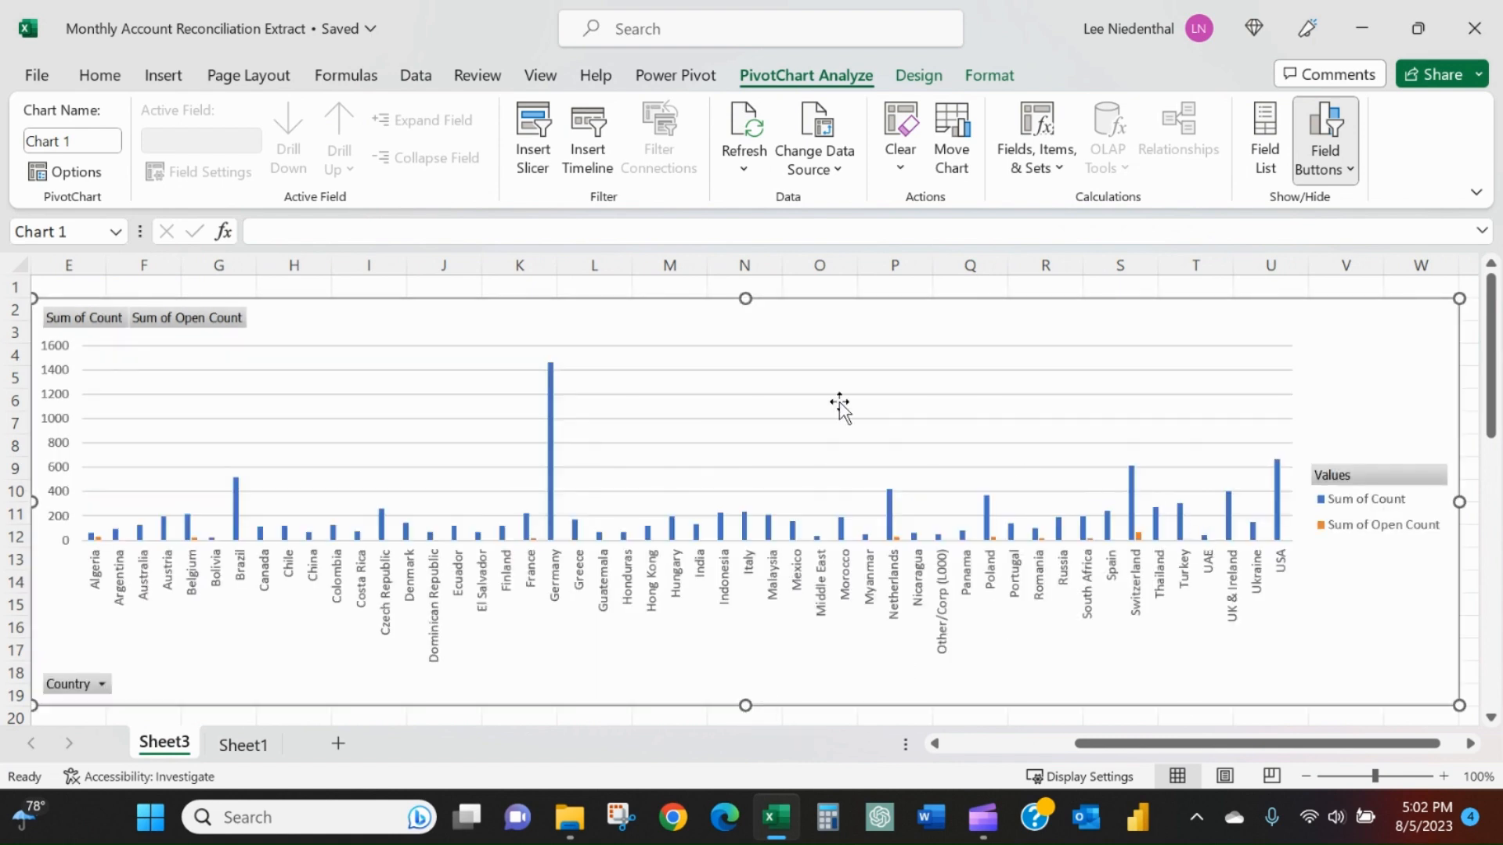
Add a centered overlay chart title reading "Task Status by Country".
left_click(939, 77)
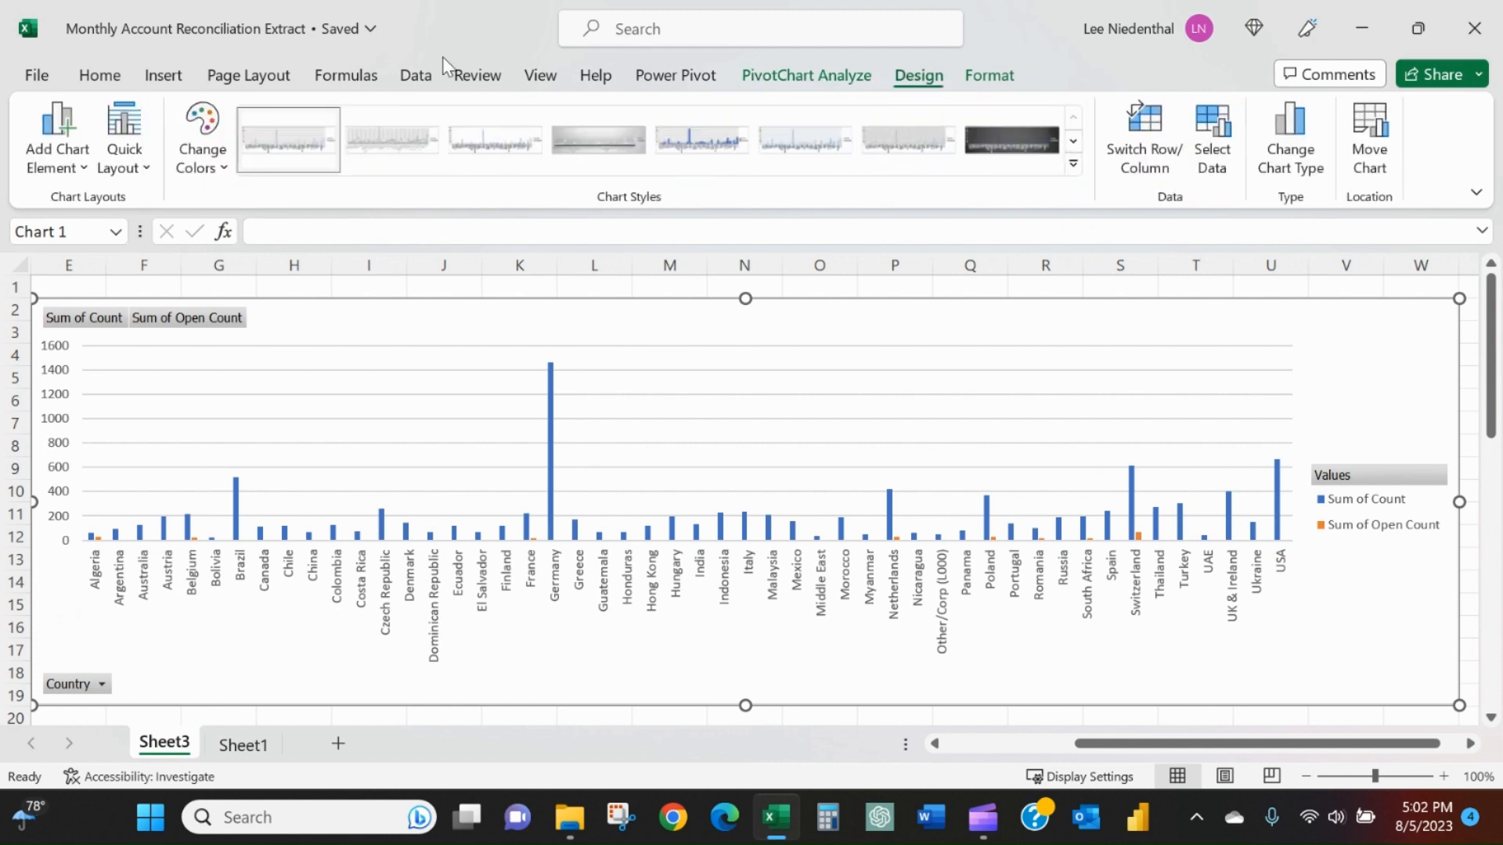
left_click(72, 160)
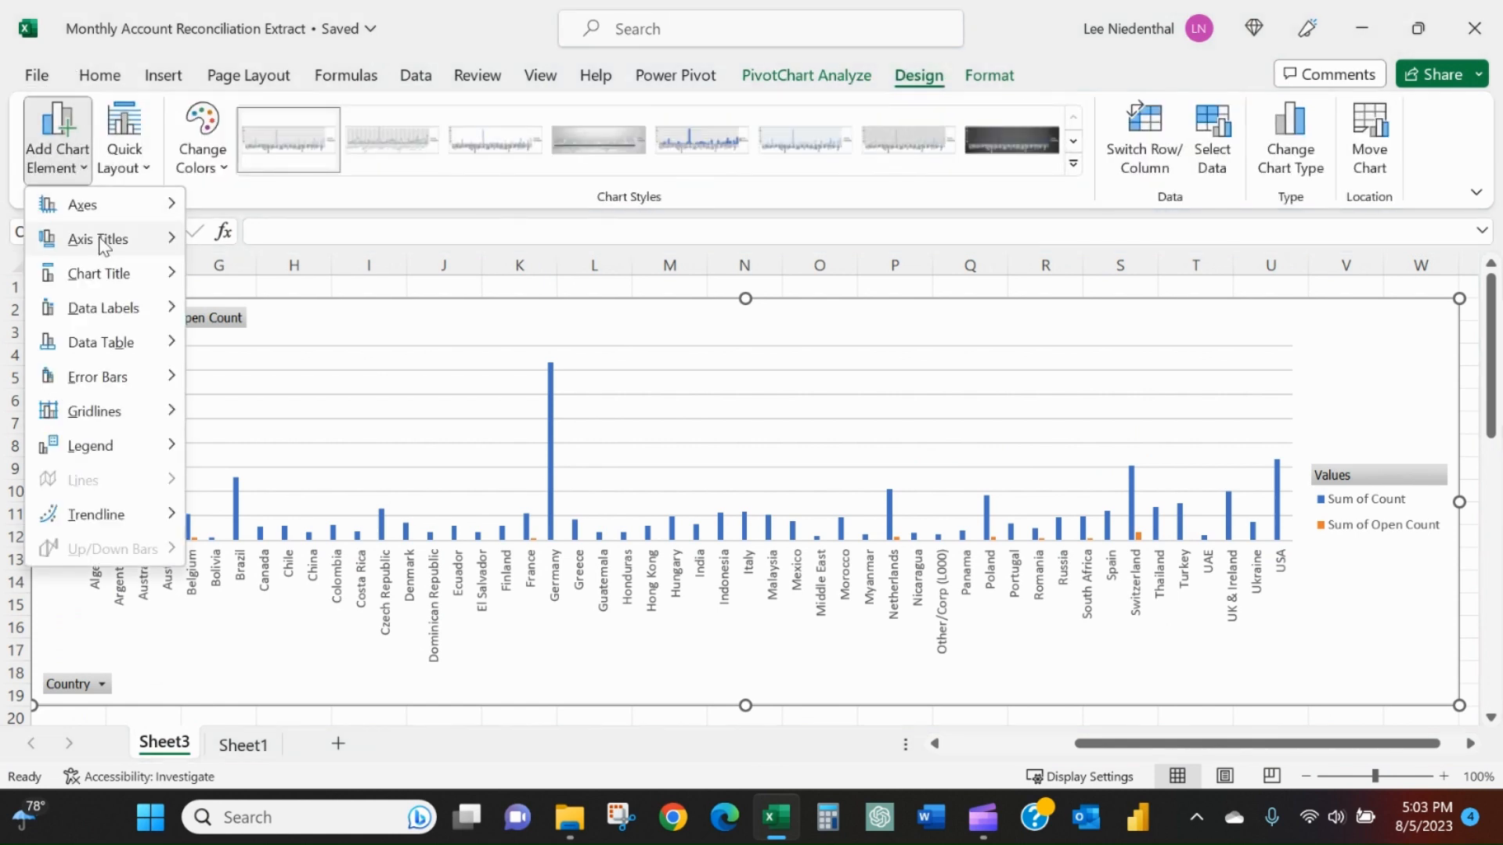
mouse_move(108, 274)
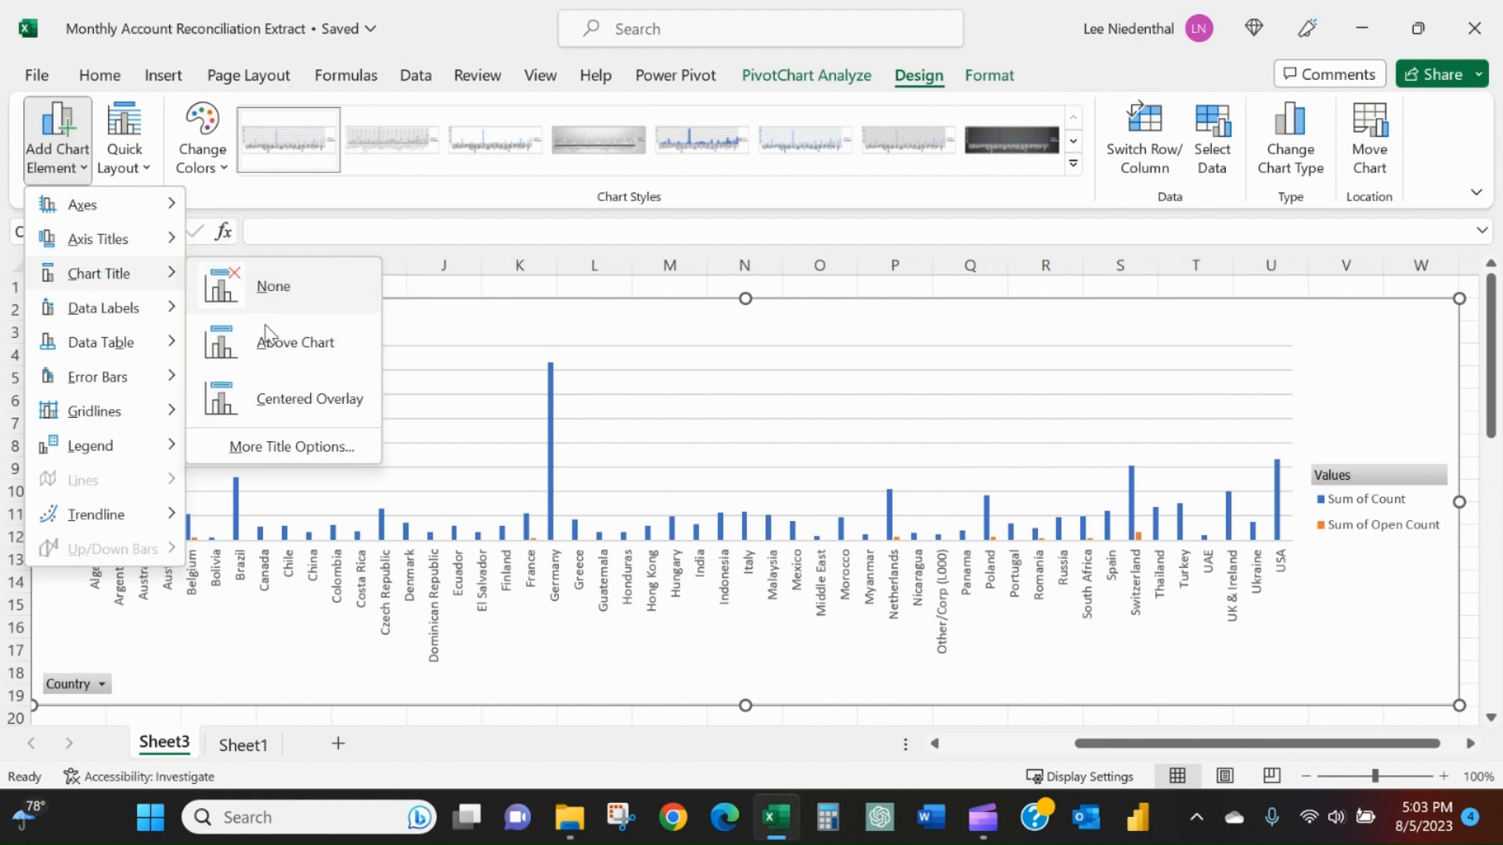
left_click(306, 400)
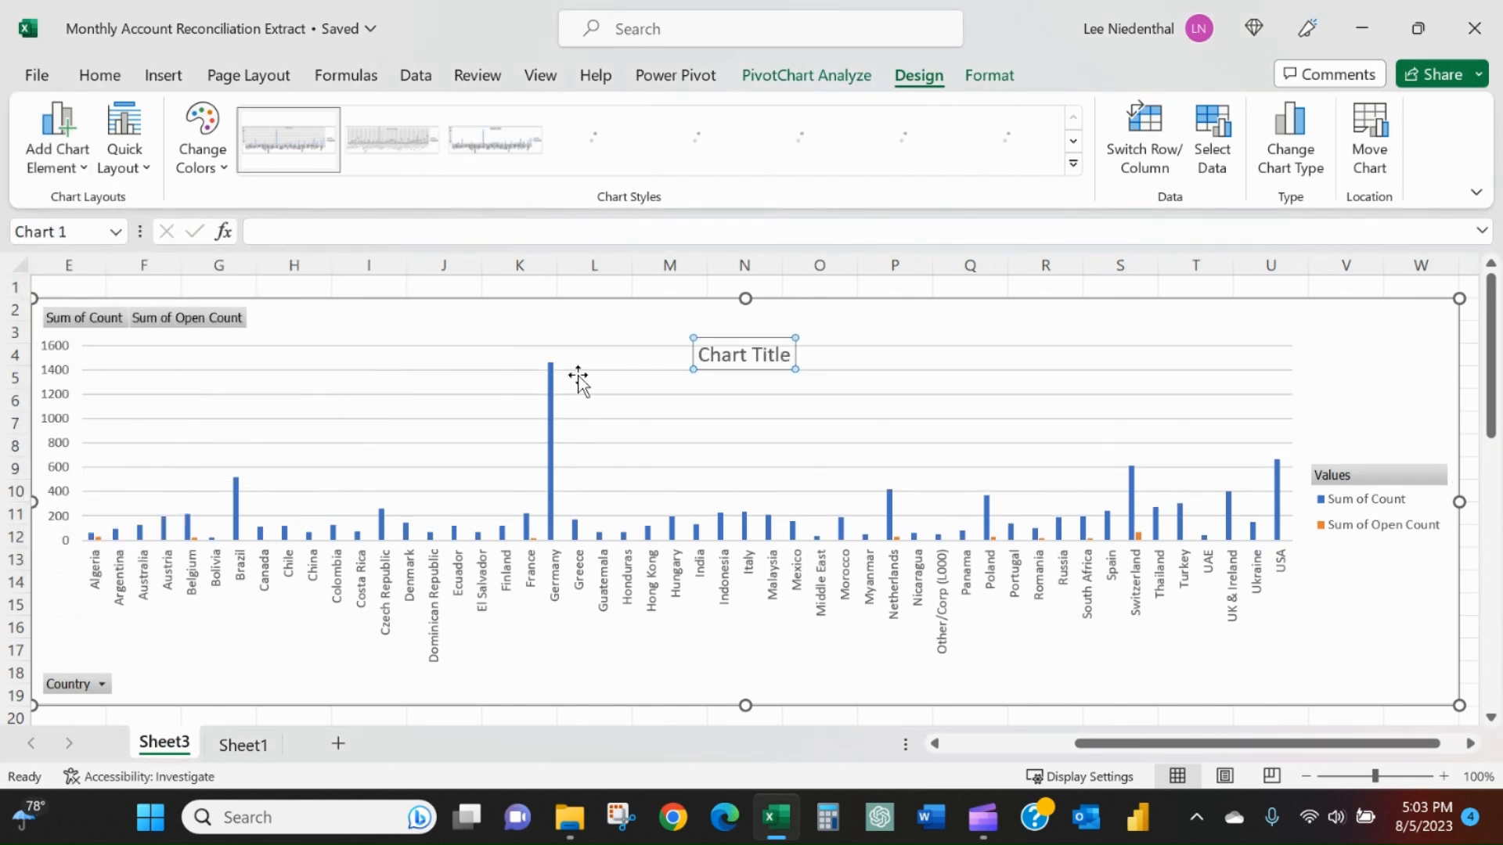
triple_click(718, 357)
type("Task S")
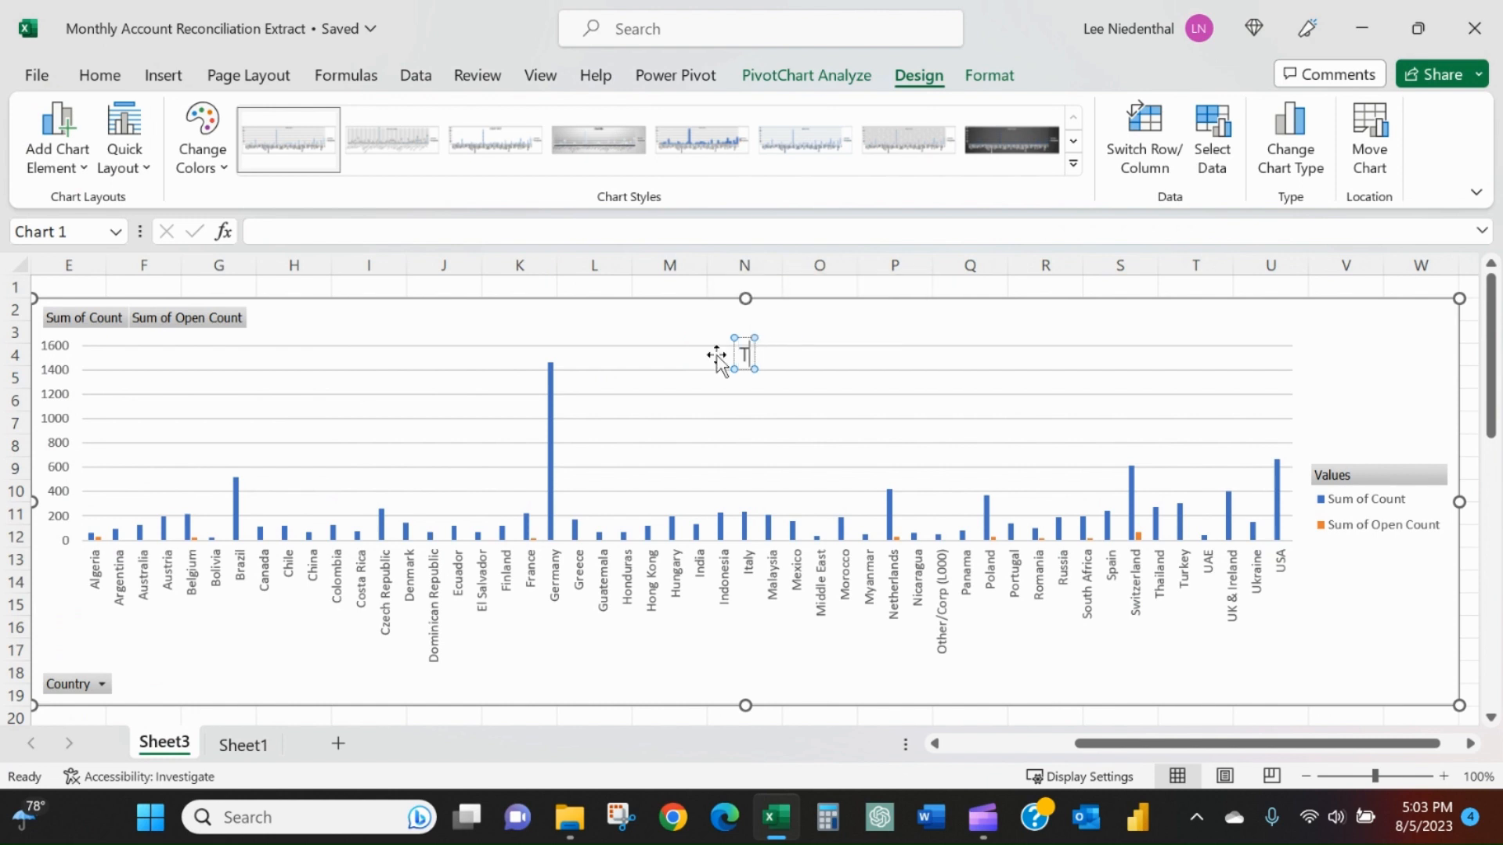
type("tatus by Country")
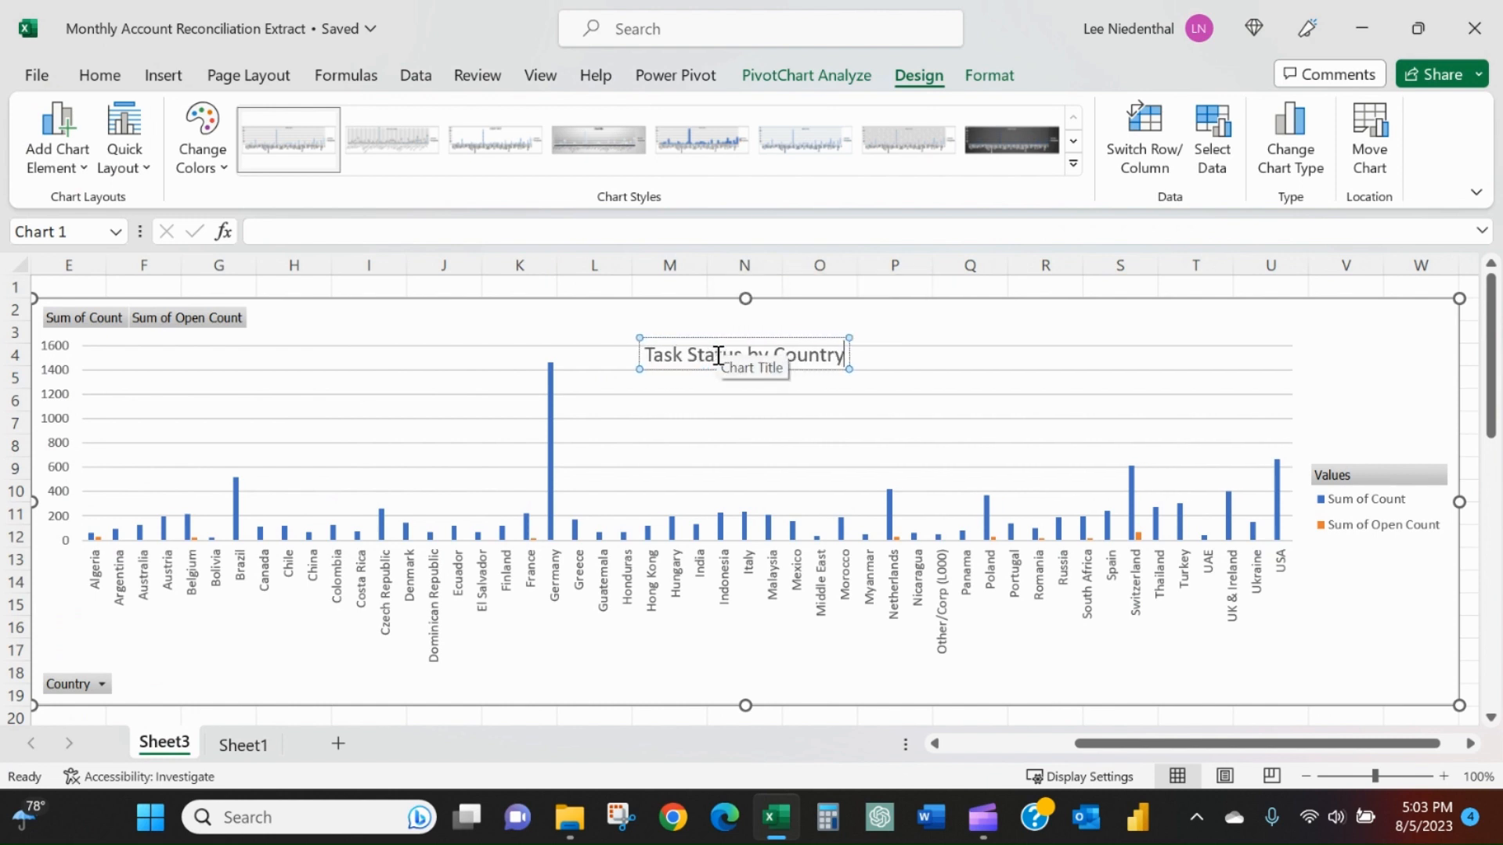
Format the chart title text in red and bold.
triple_click(719, 356)
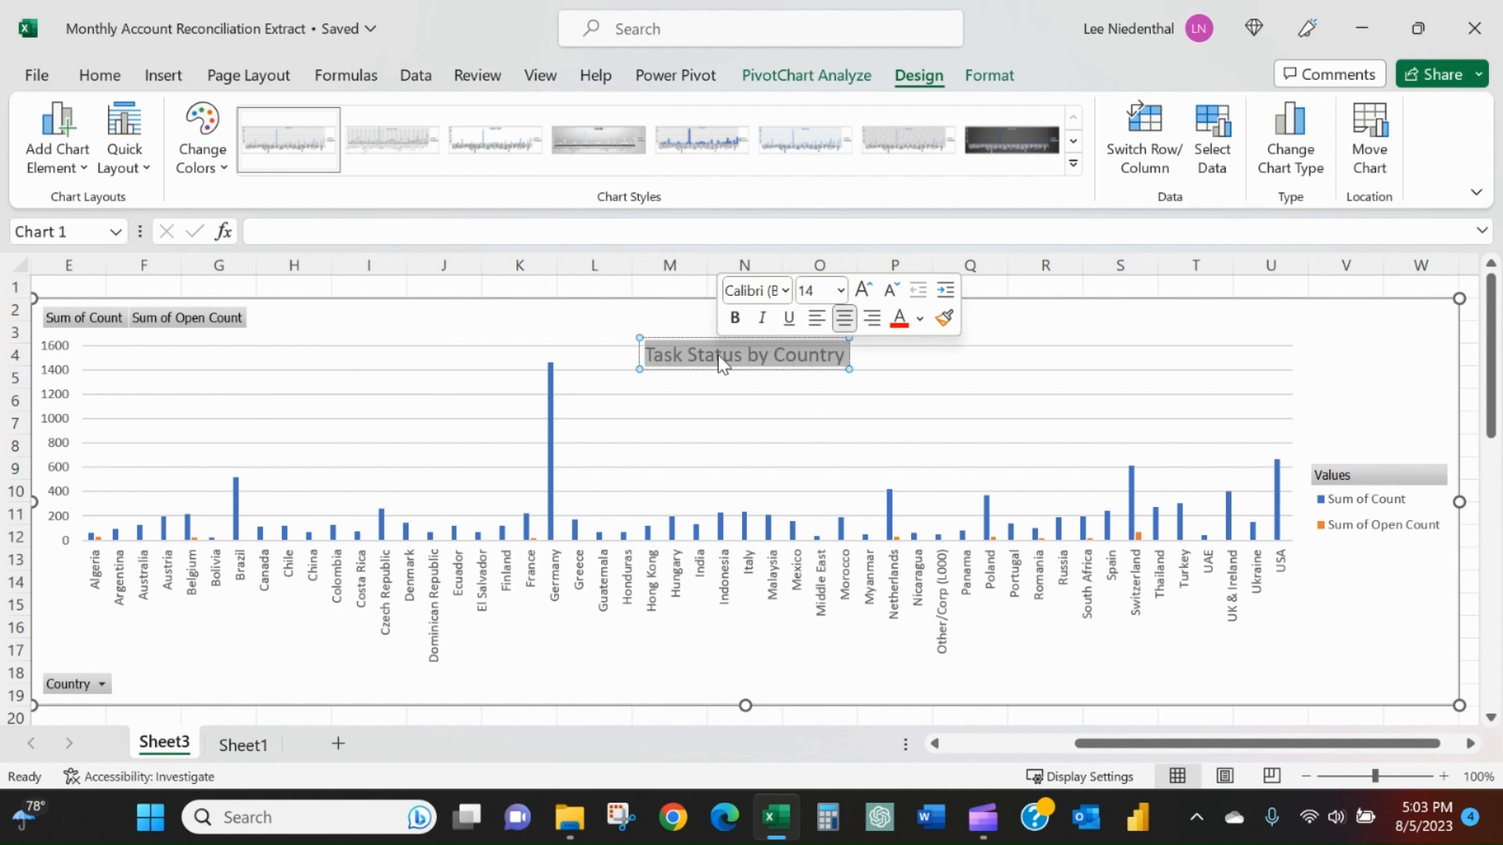
left_click(899, 319)
left_click(736, 318)
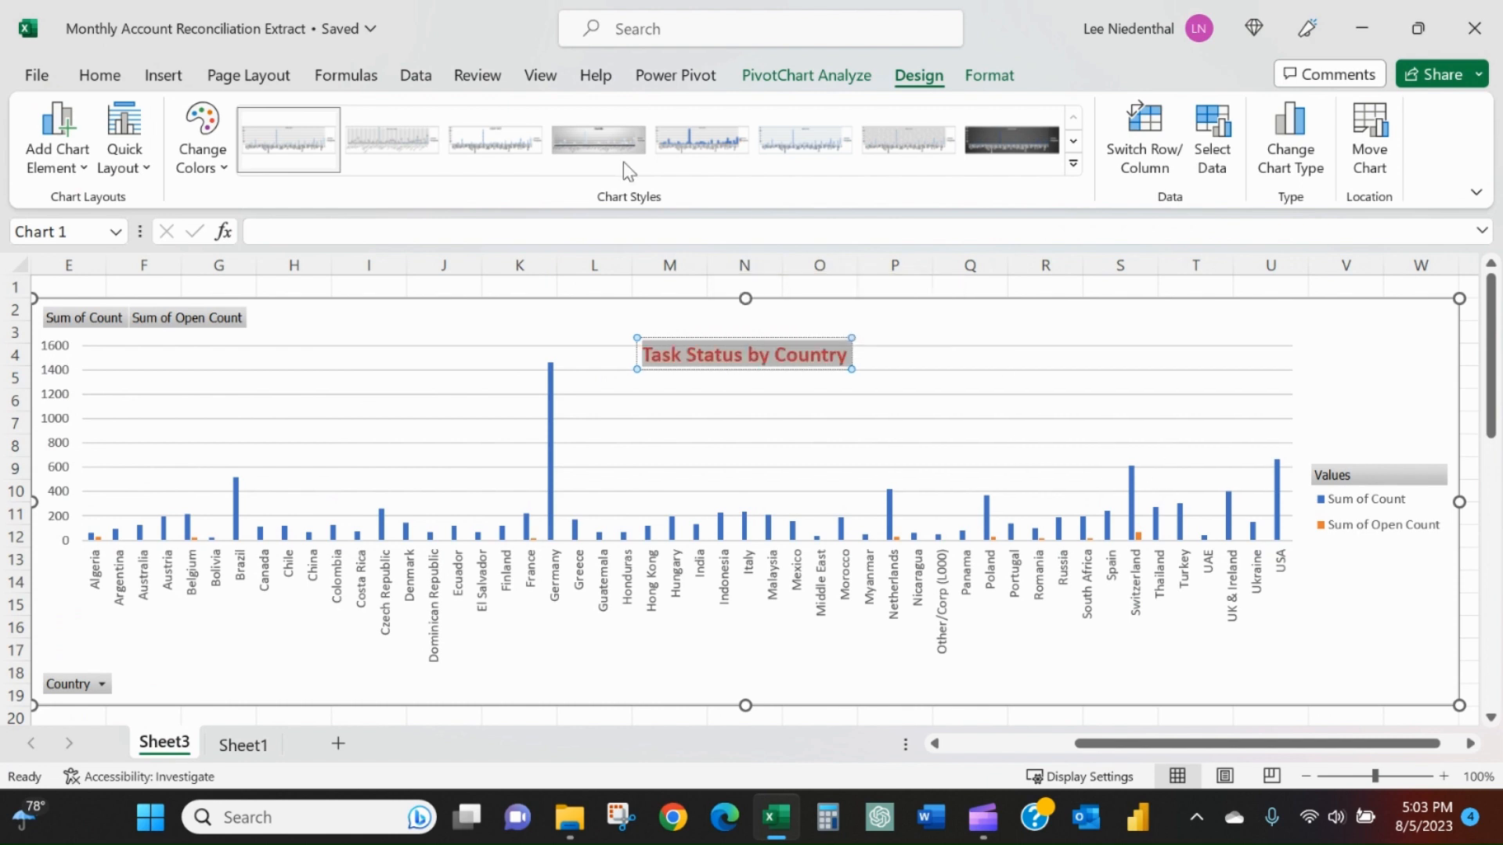
Move the legend inside the plot near its upper right, and enlarge the plot area to the chart's full width and further down.
left_click(67, 162)
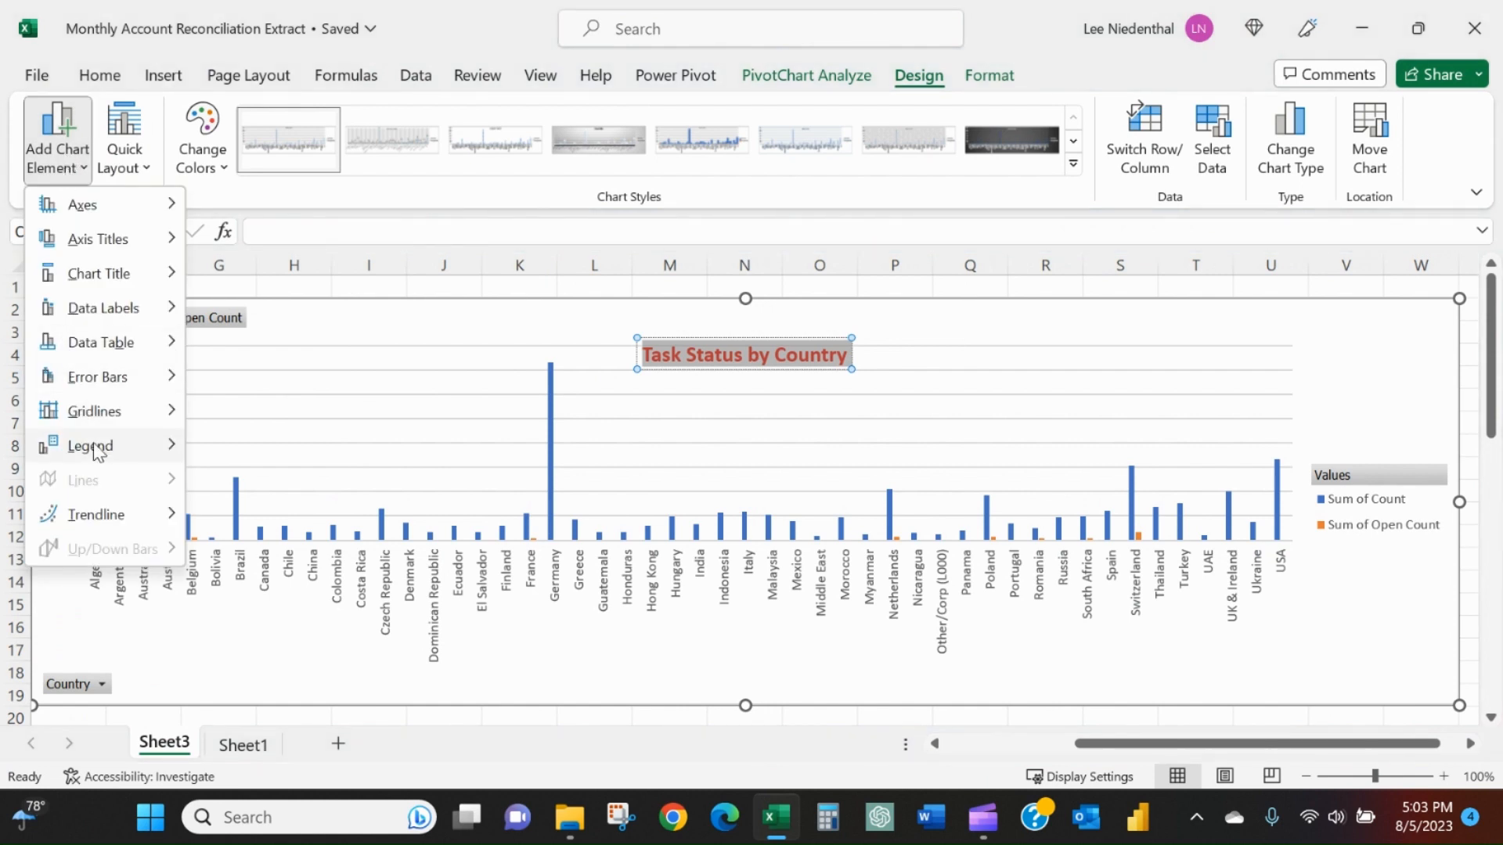
mouse_move(95, 450)
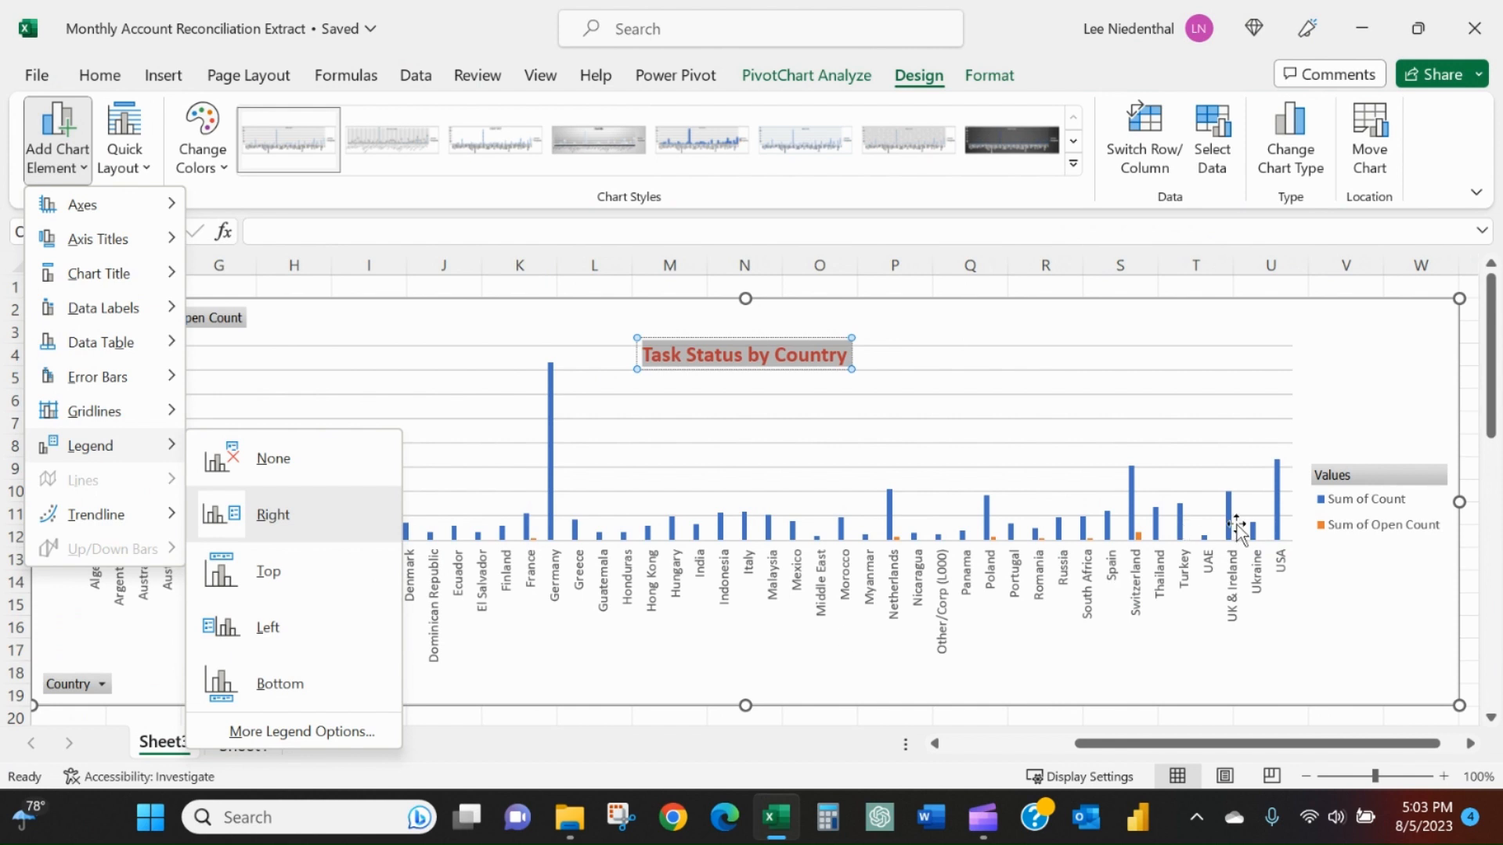
left_click(1329, 524)
left_click(1357, 509)
left_click(1371, 492)
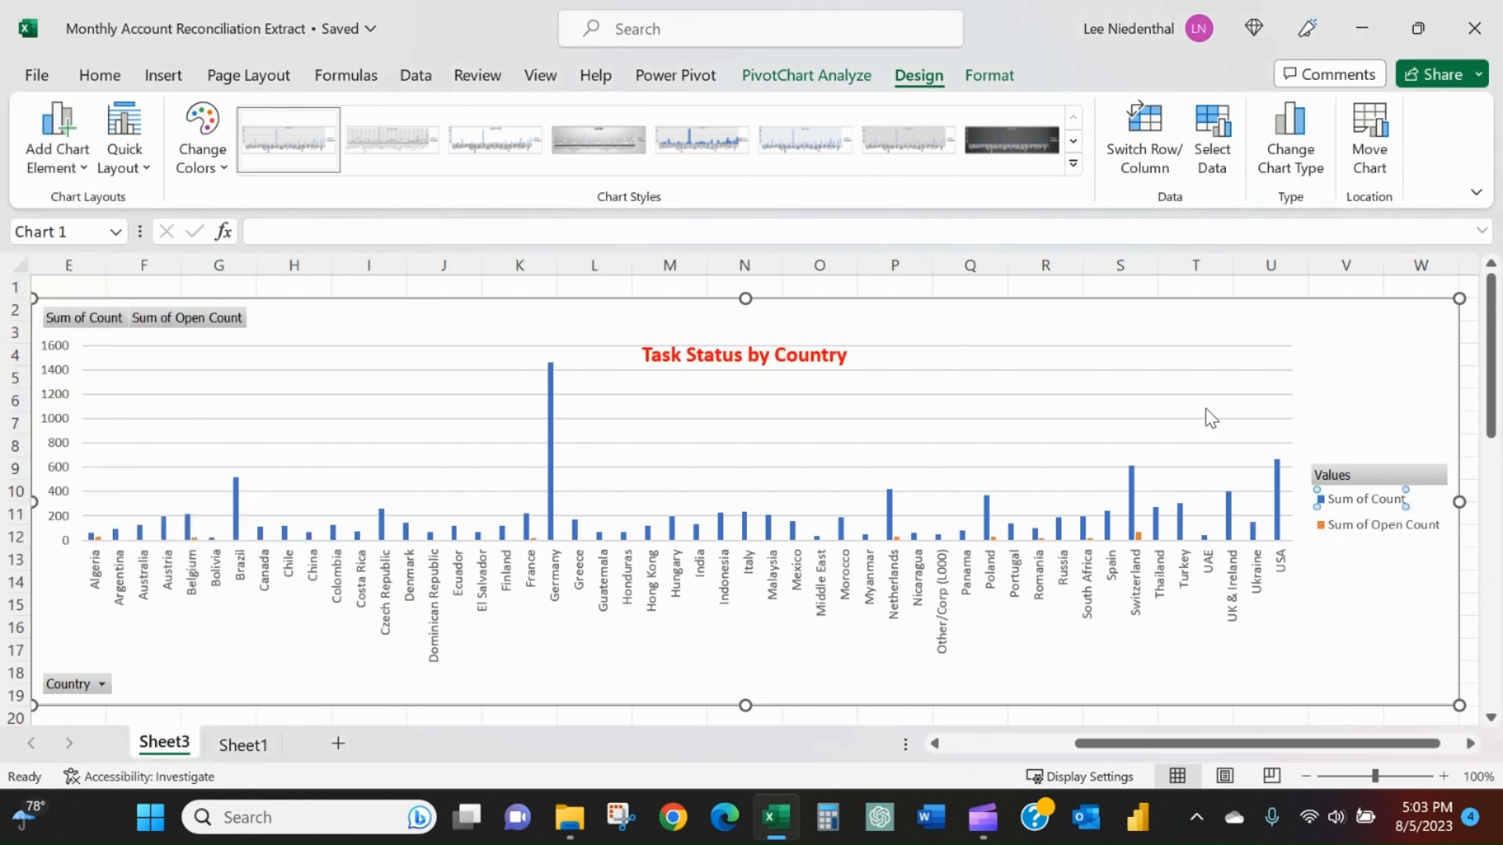
left_click(1371, 474)
left_click(1407, 512)
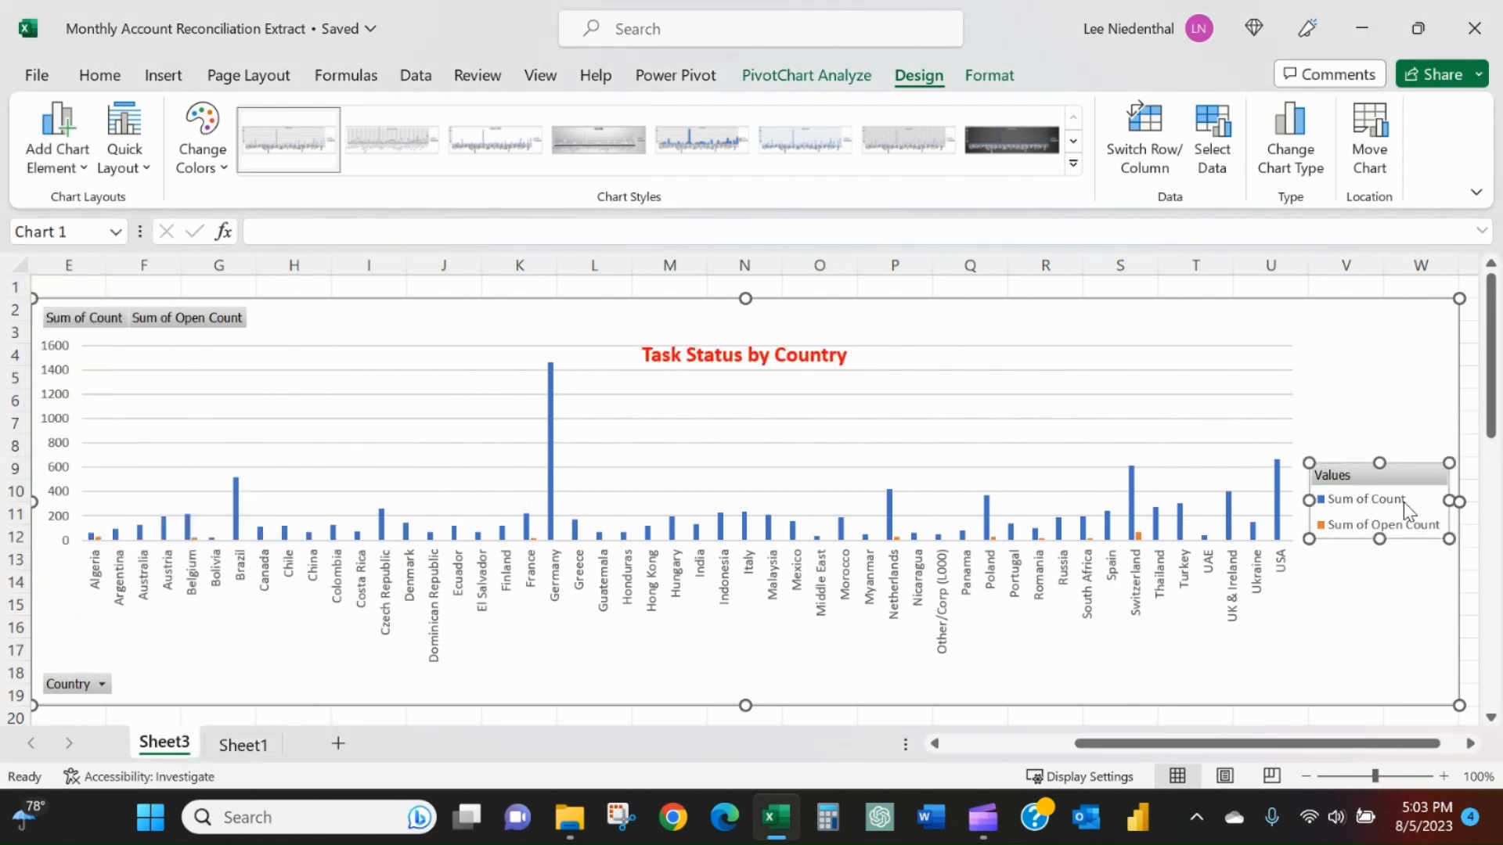
left_click_drag(1423, 499, 1448, 332)
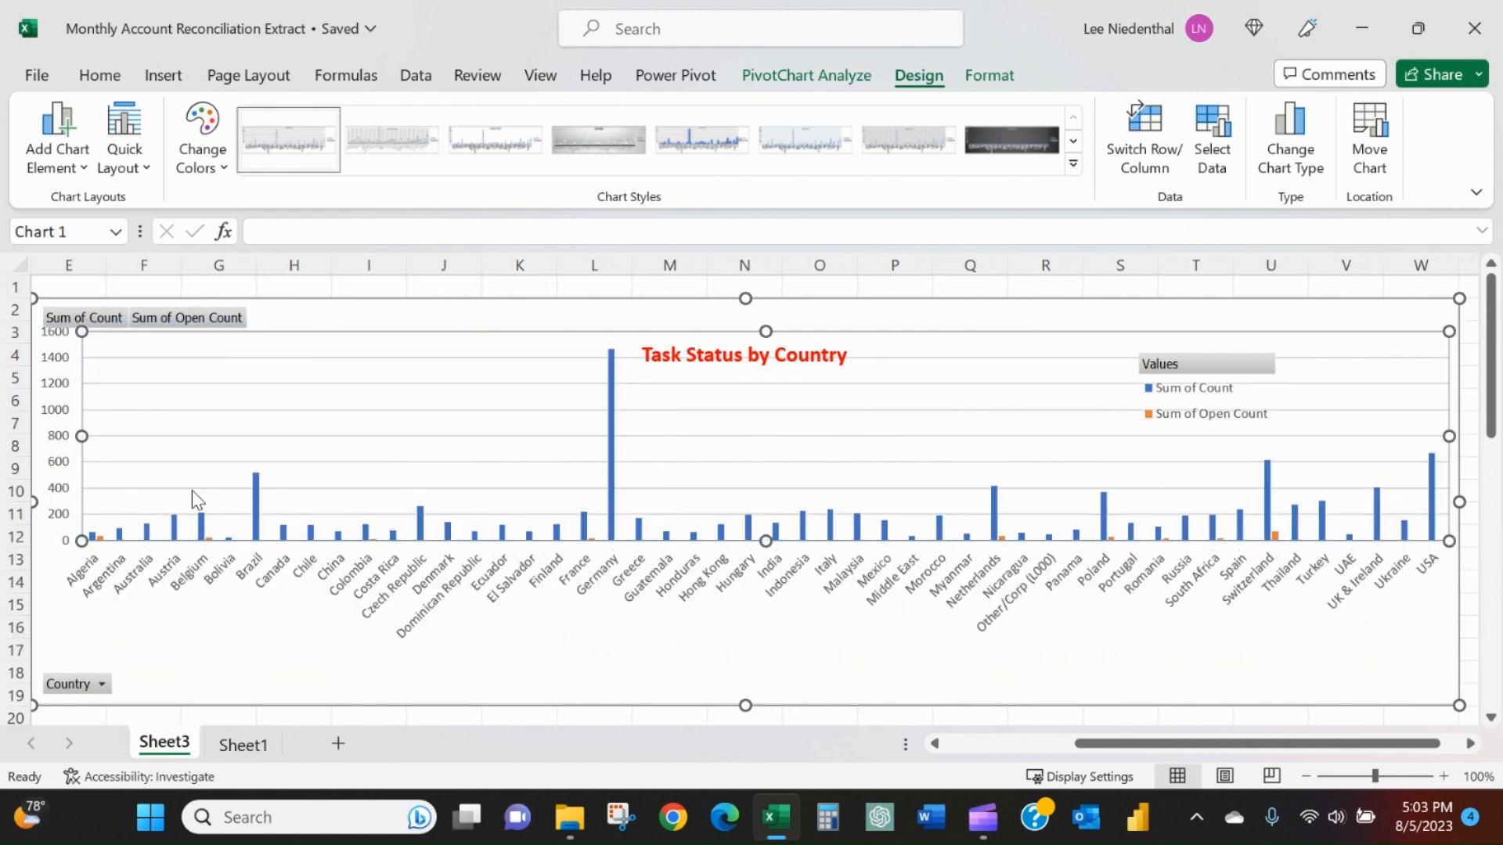
left_click_drag(81, 546, 79, 597)
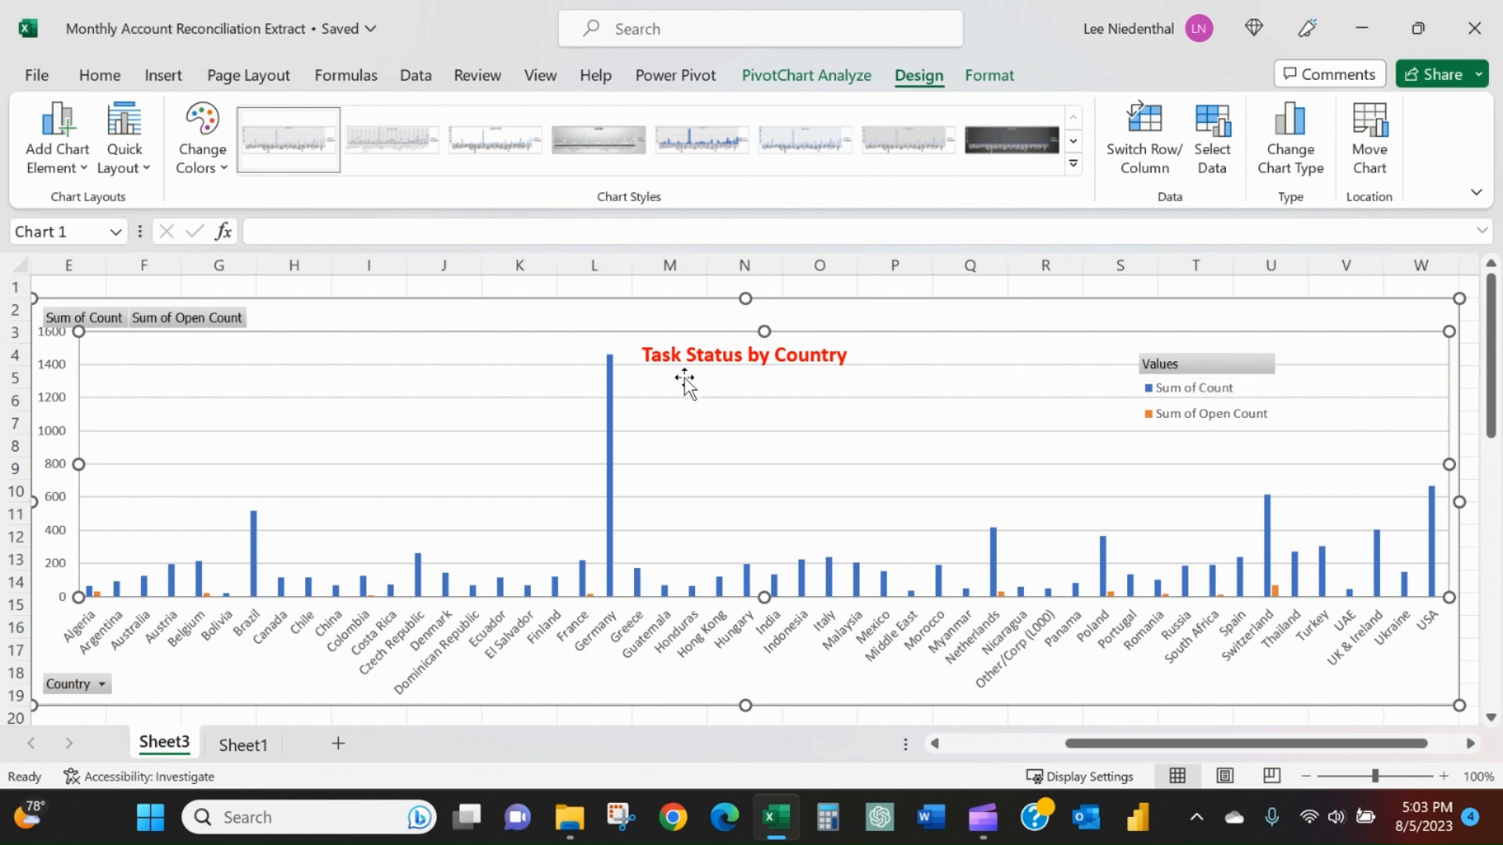
Move the "Task Status by Country" chart title up to the upper edge of the plot area.
left_click(698, 346)
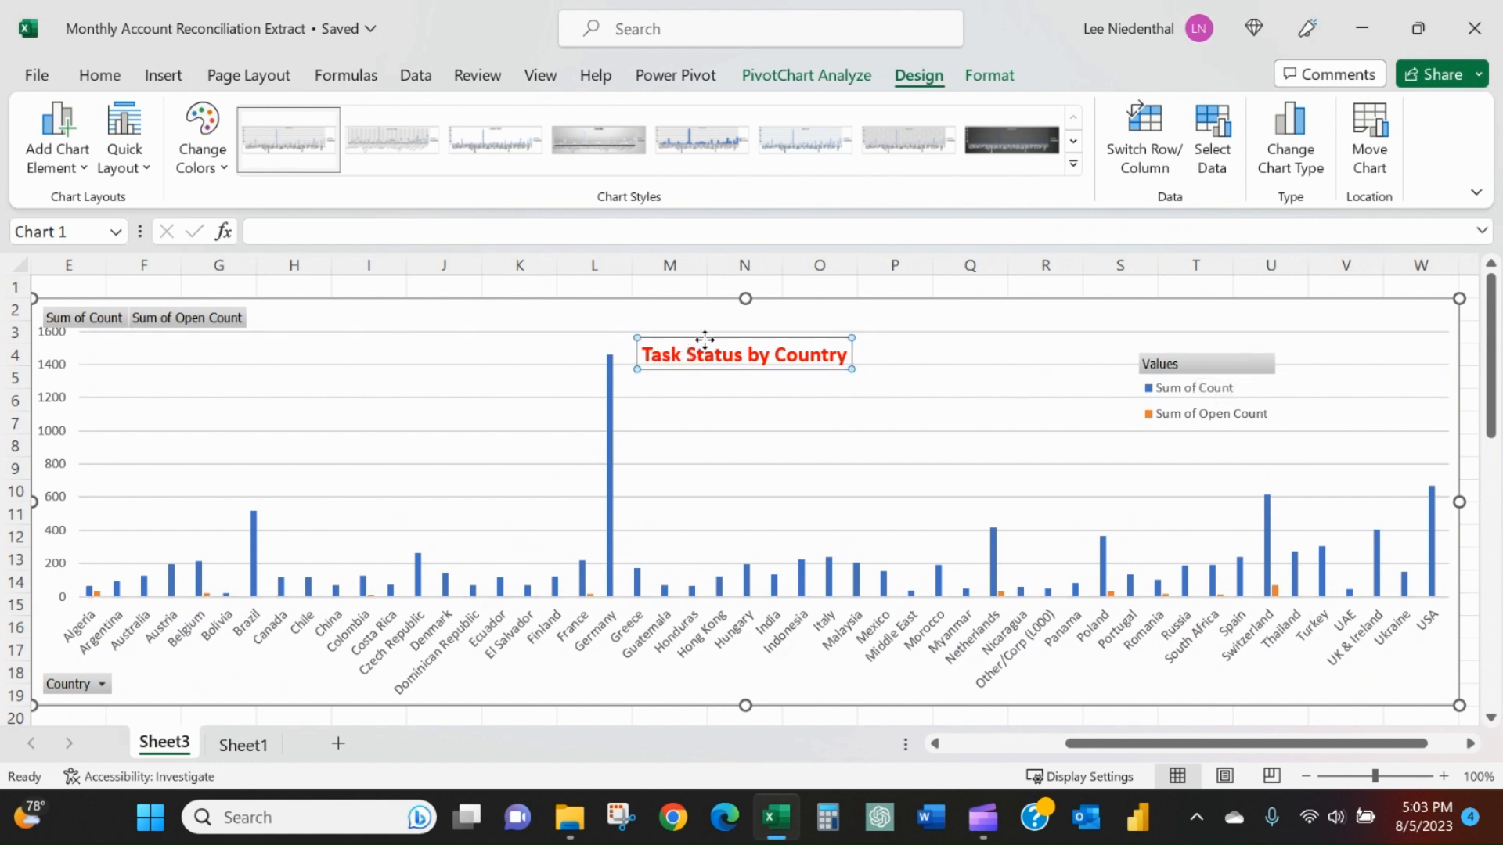
left_click_drag(704, 340, 718, 314)
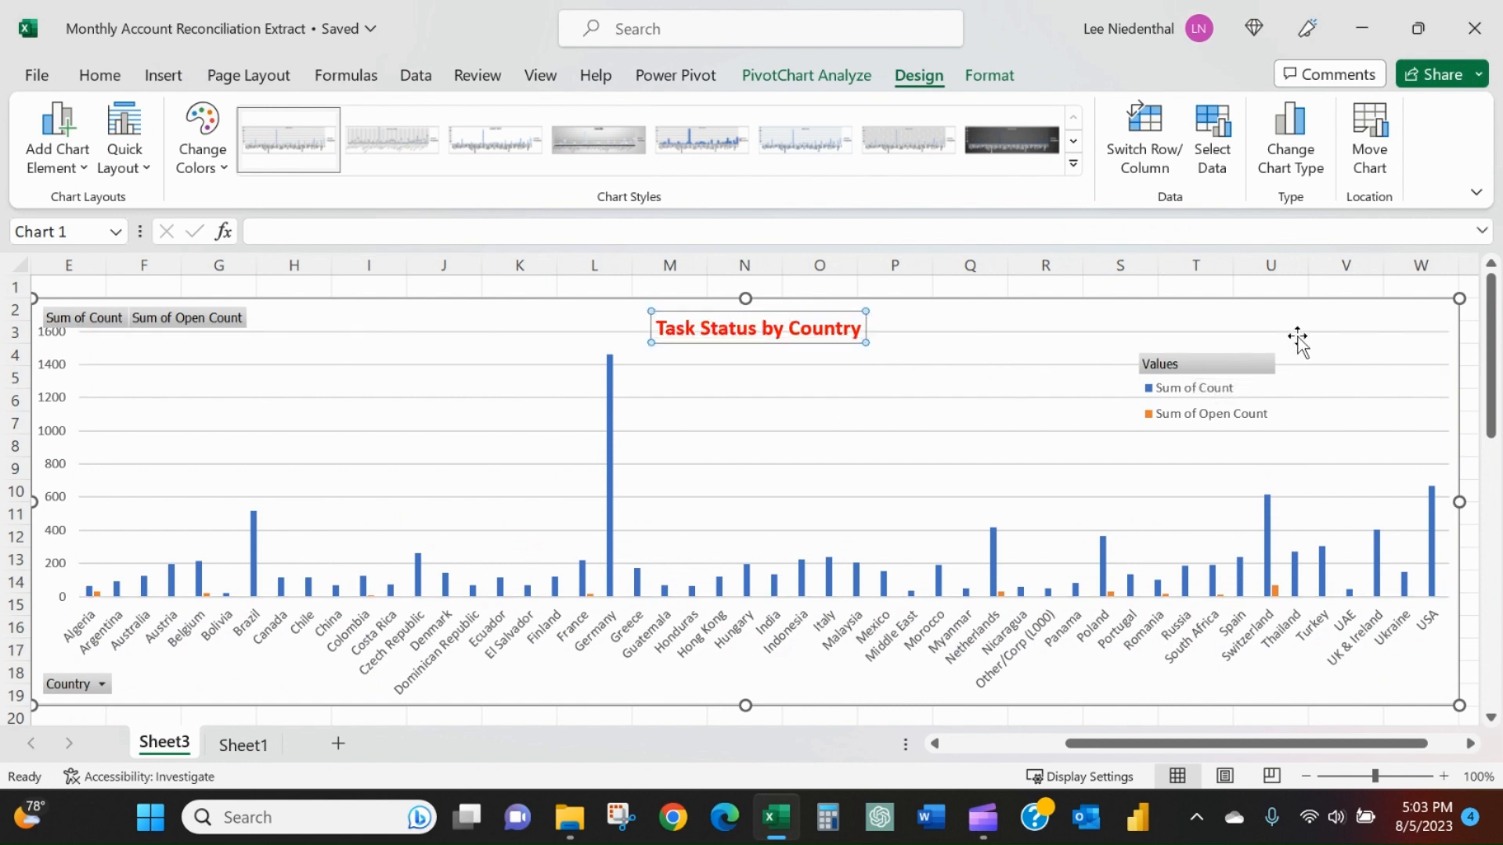
left_click(1298, 342)
Move the chart legend further right and slightly up, into the upper-right corner of the plot area.
left_click(1243, 391)
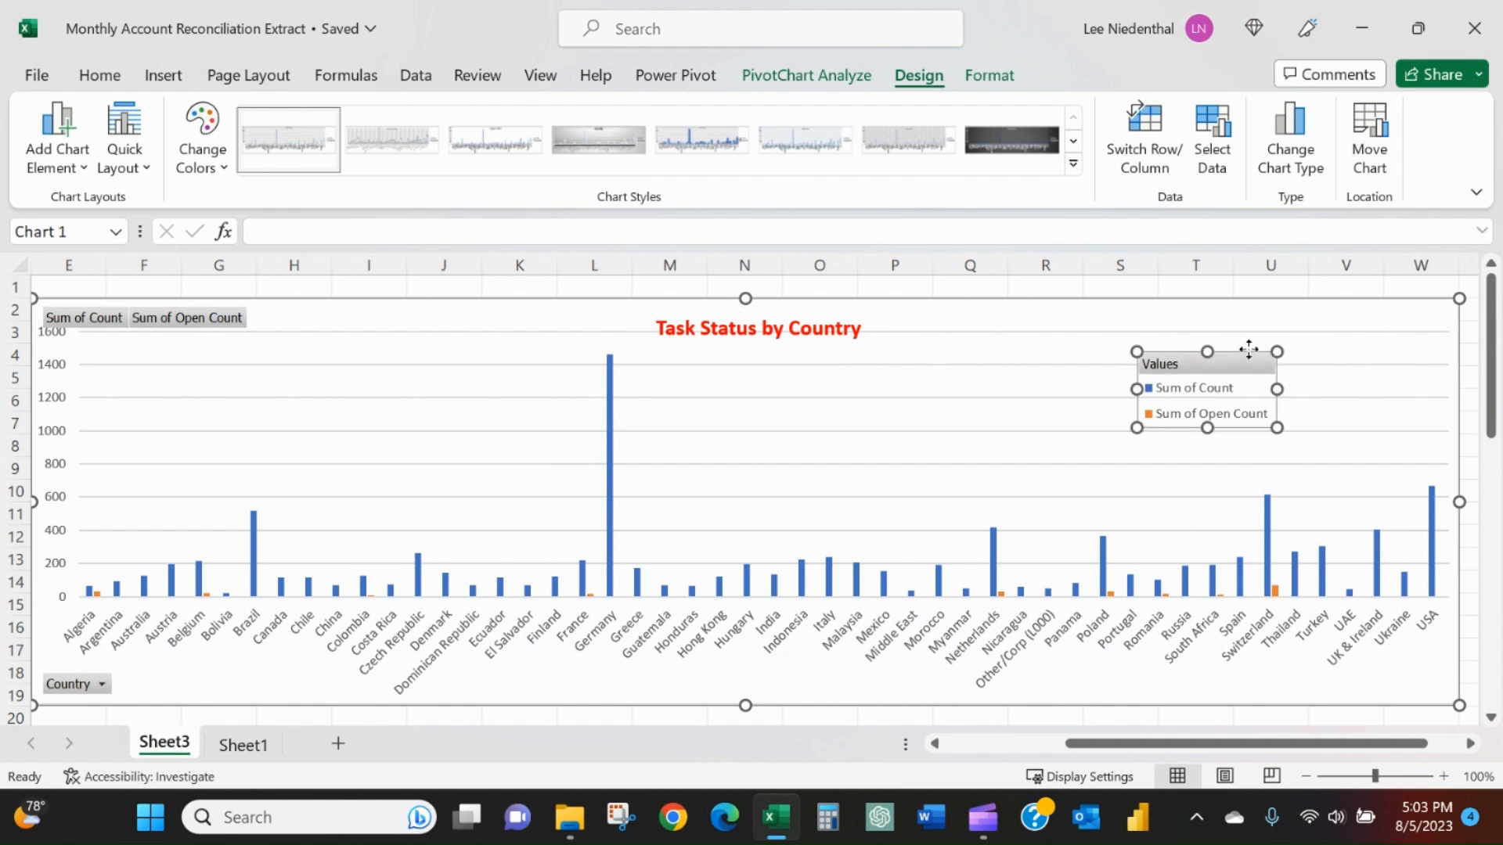
left_click_drag(1279, 352, 1279, 349)
left_click(1249, 357)
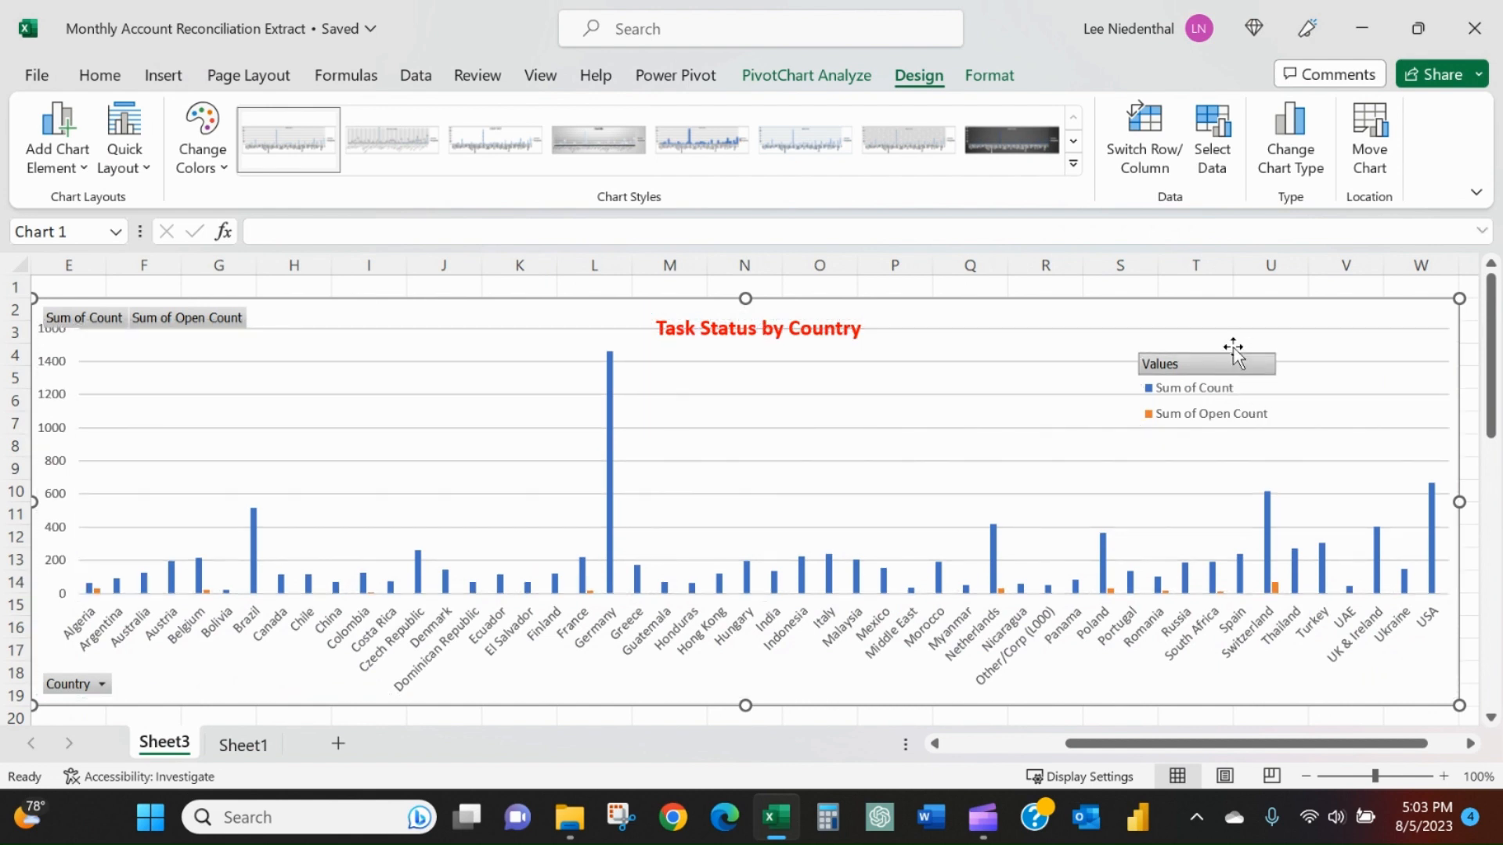
left_click(1345, 337)
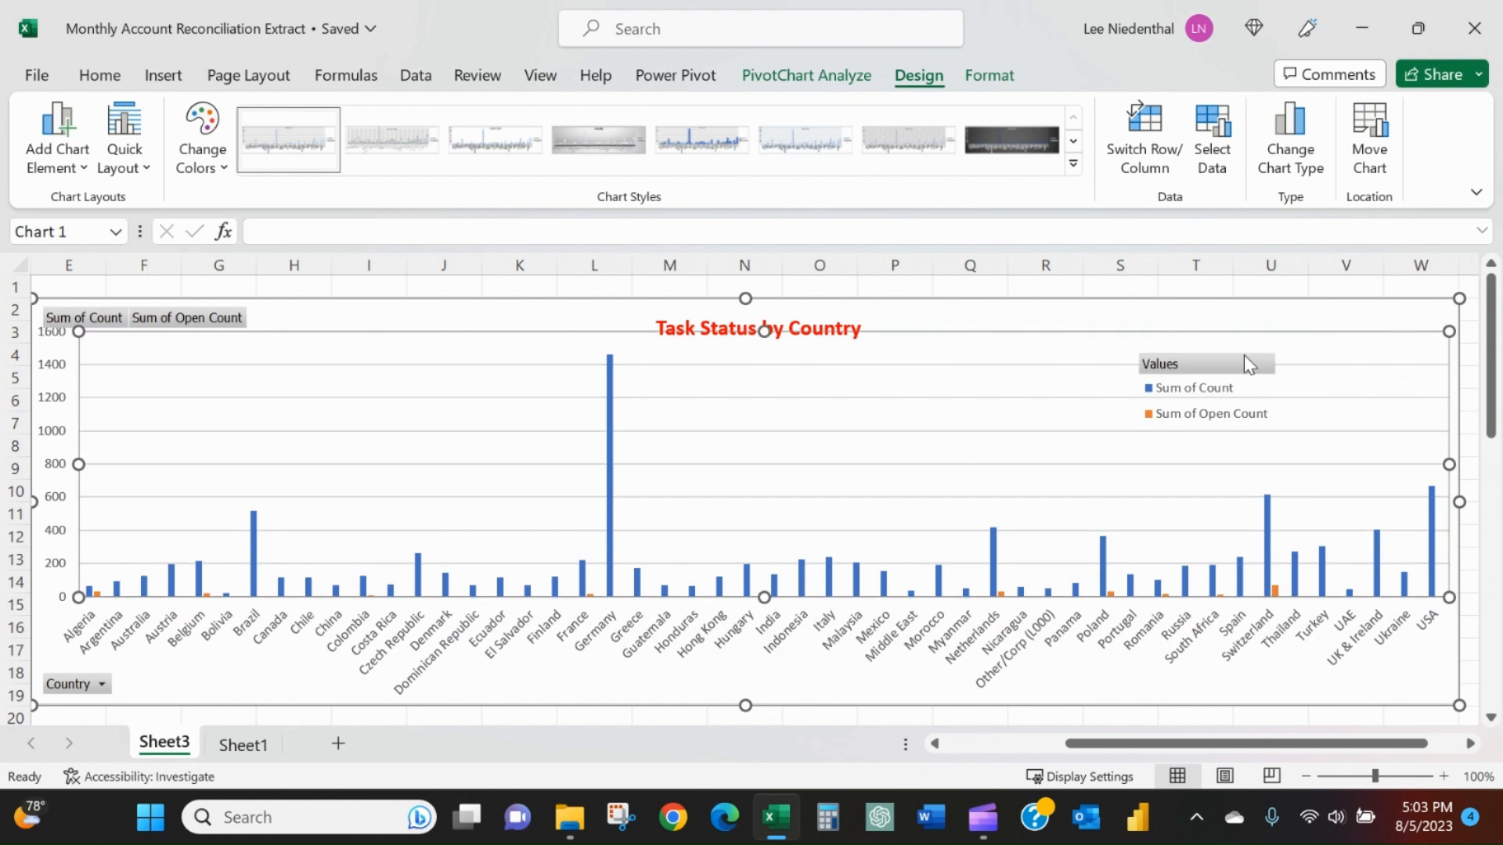
left_click(1248, 389)
left_click_drag(1248, 390, 1391, 371)
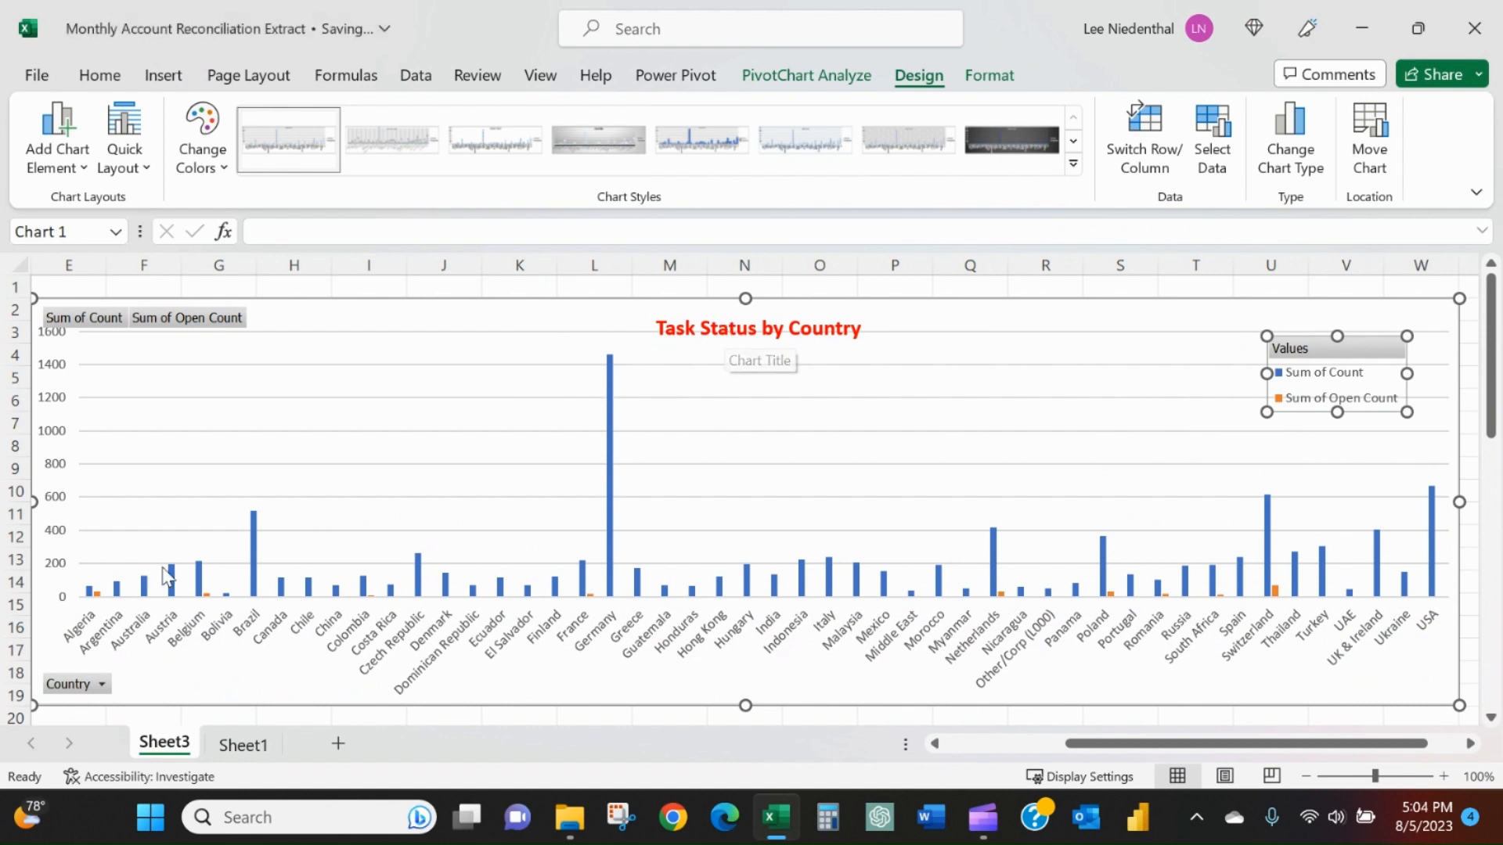
Sort the chart's Country axis in descending order by Sum of Open Count and deselect the chart.
mouse_move(97, 600)
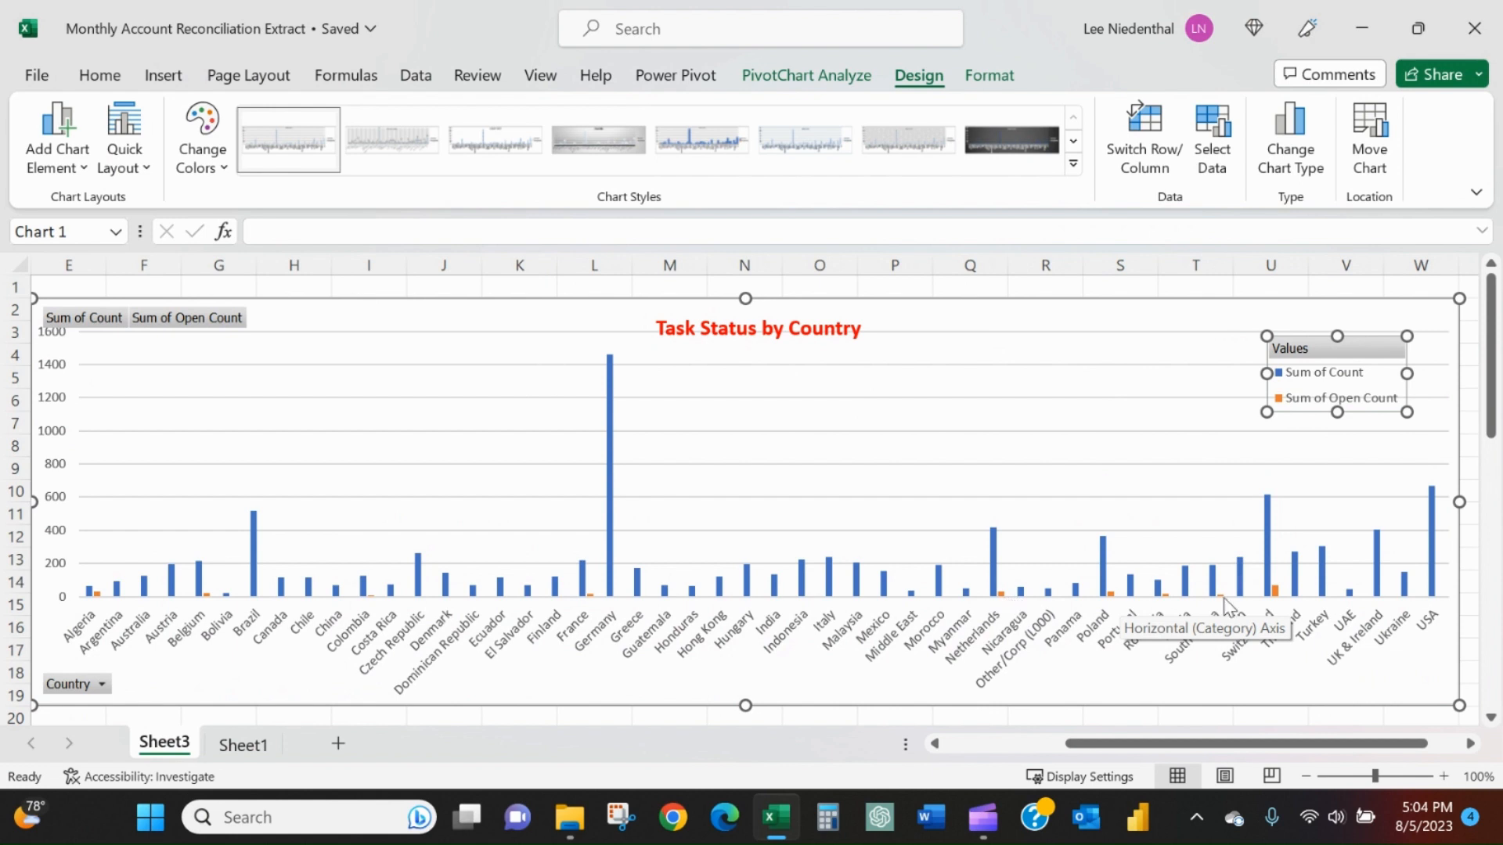
right_click(1282, 632)
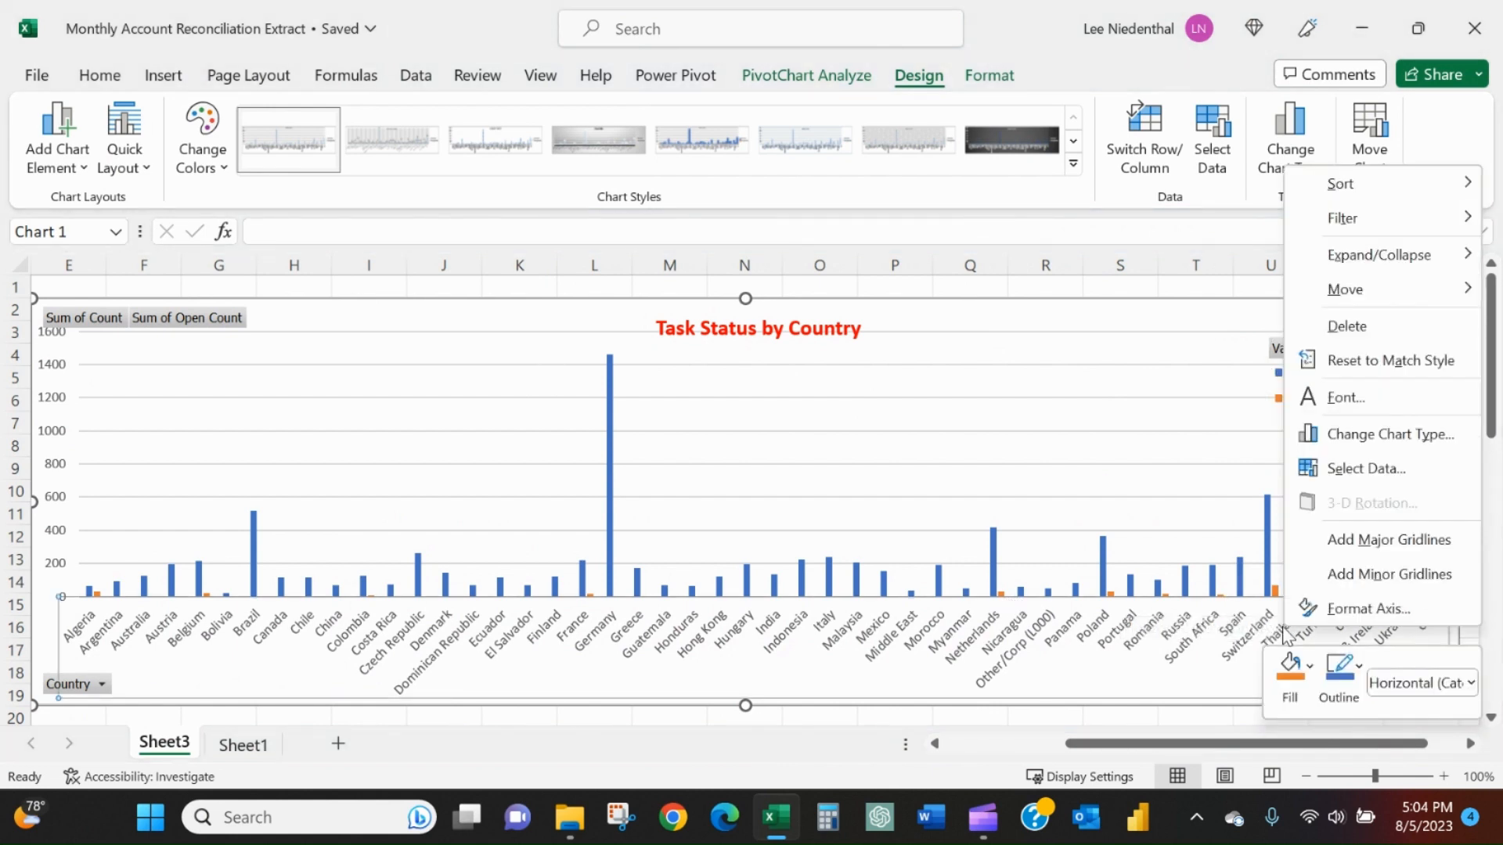
mouse_move(1323, 191)
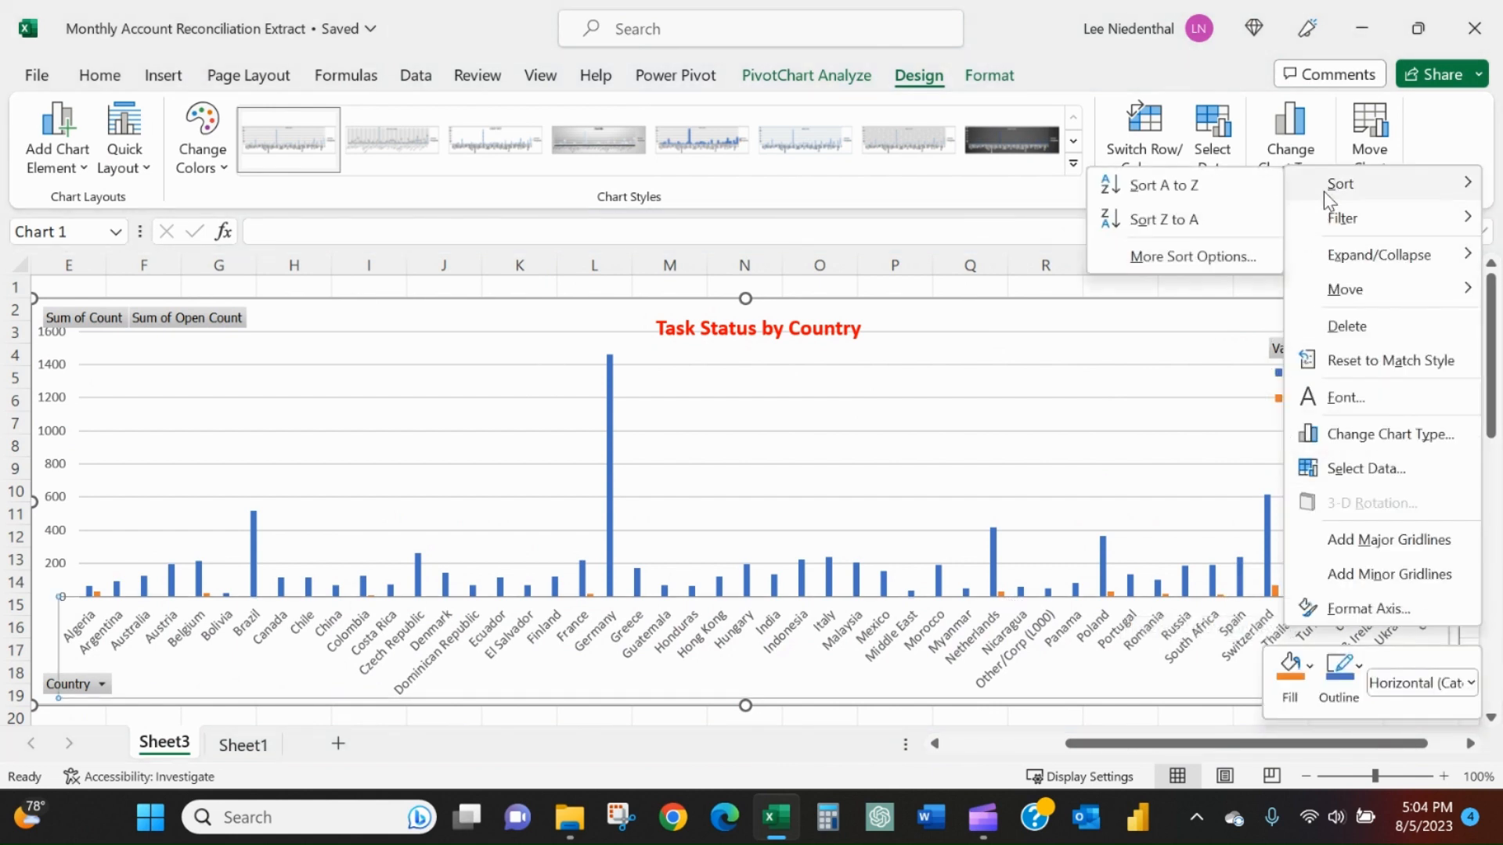
left_click(1235, 261)
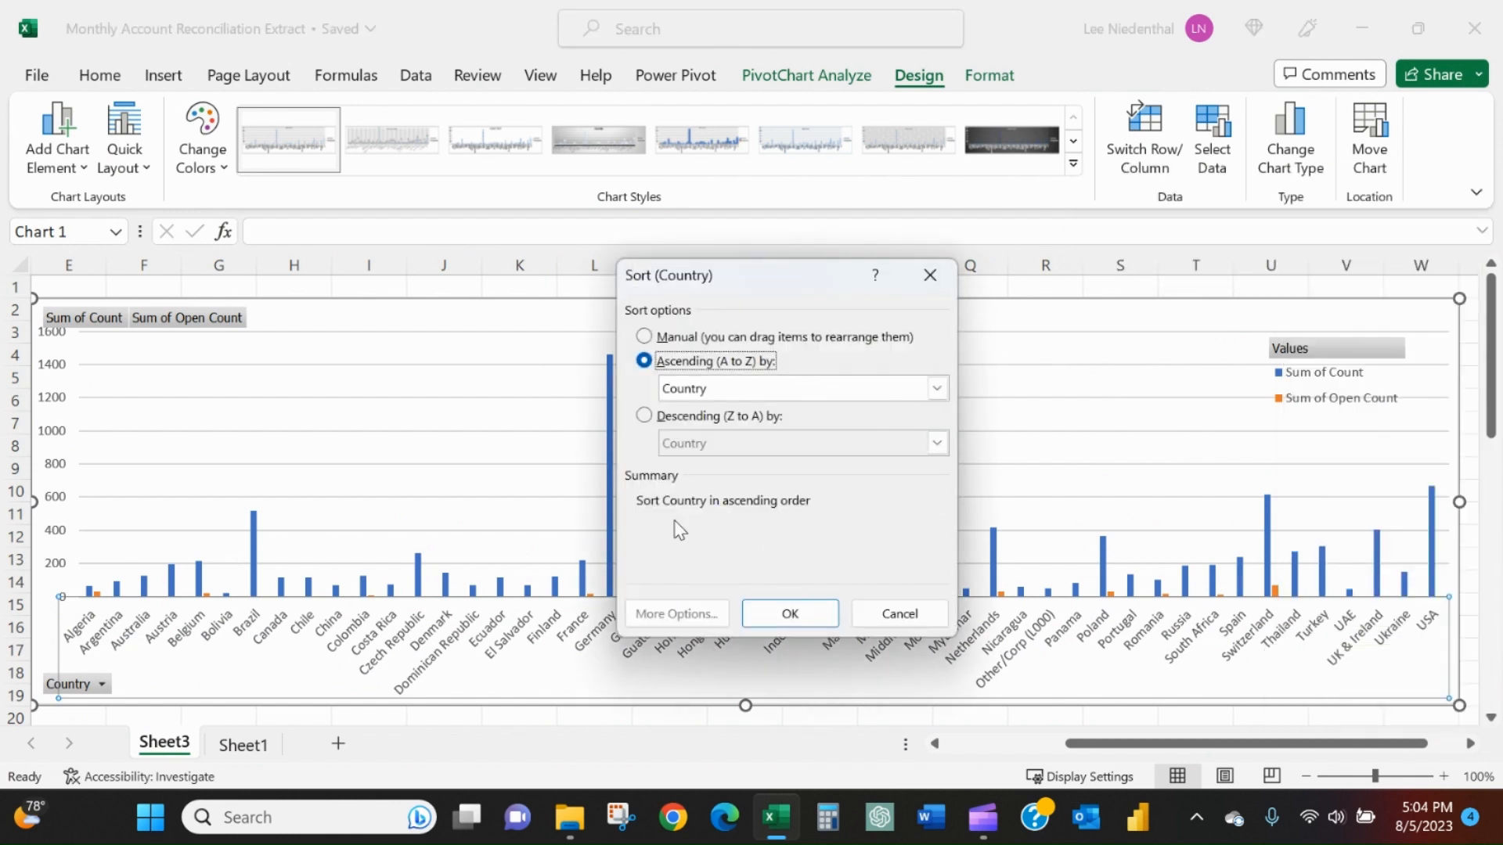
left_click(673, 420)
left_click(689, 443)
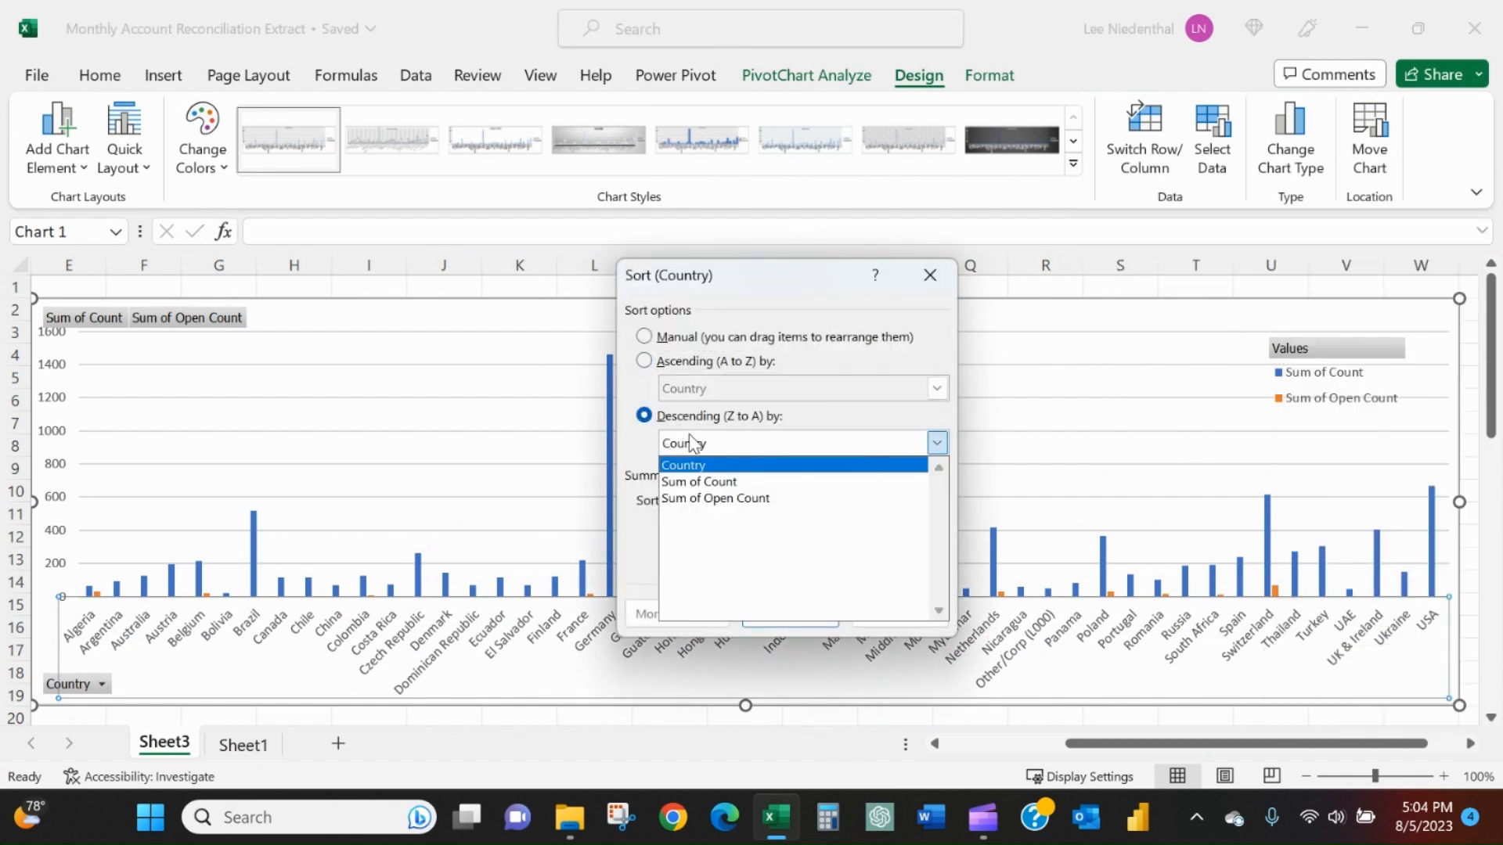
left_click(726, 498)
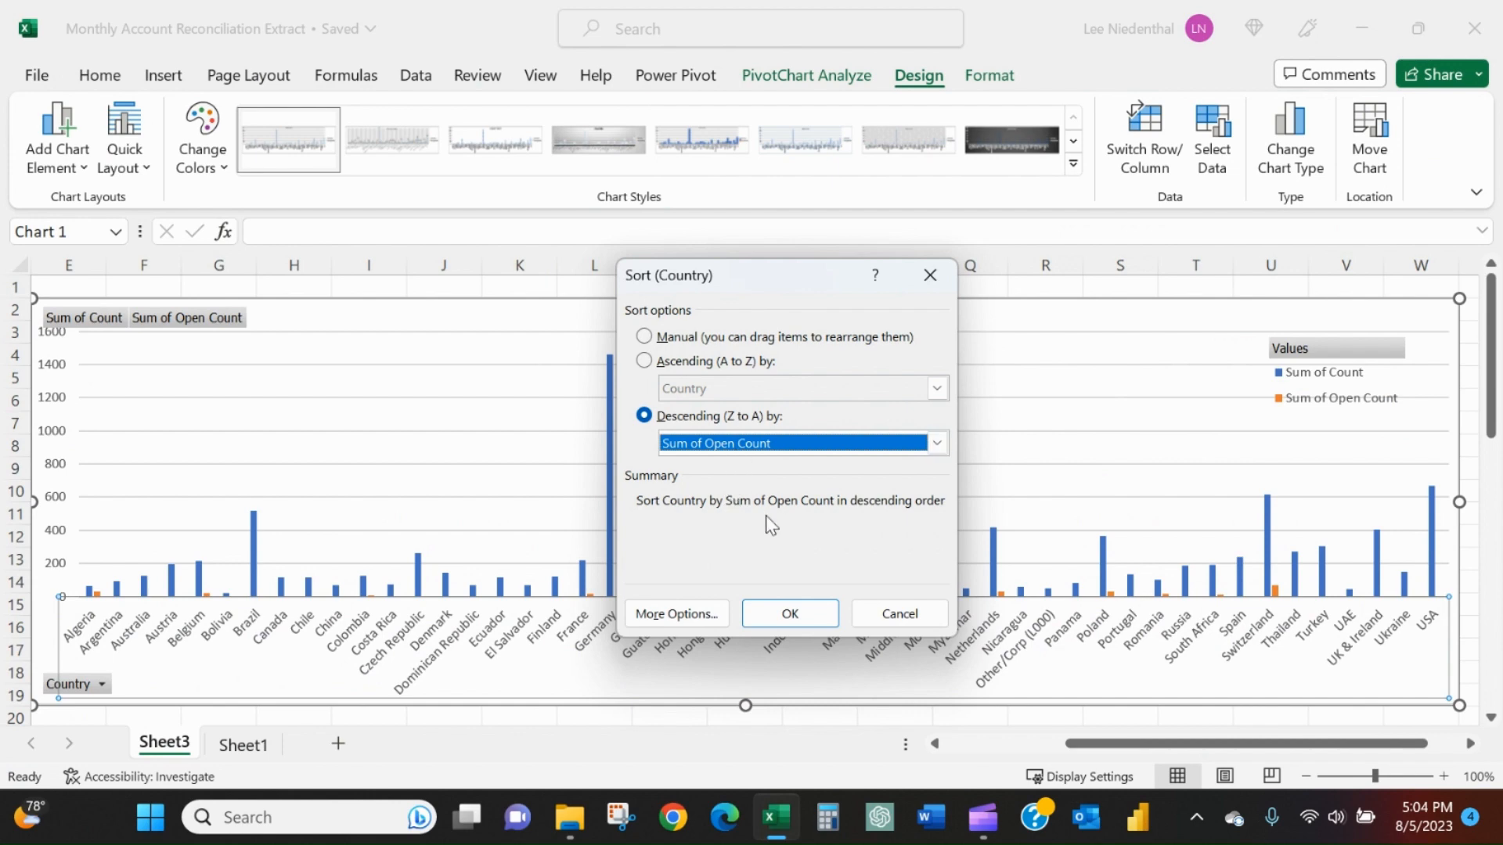
left_click(807, 611)
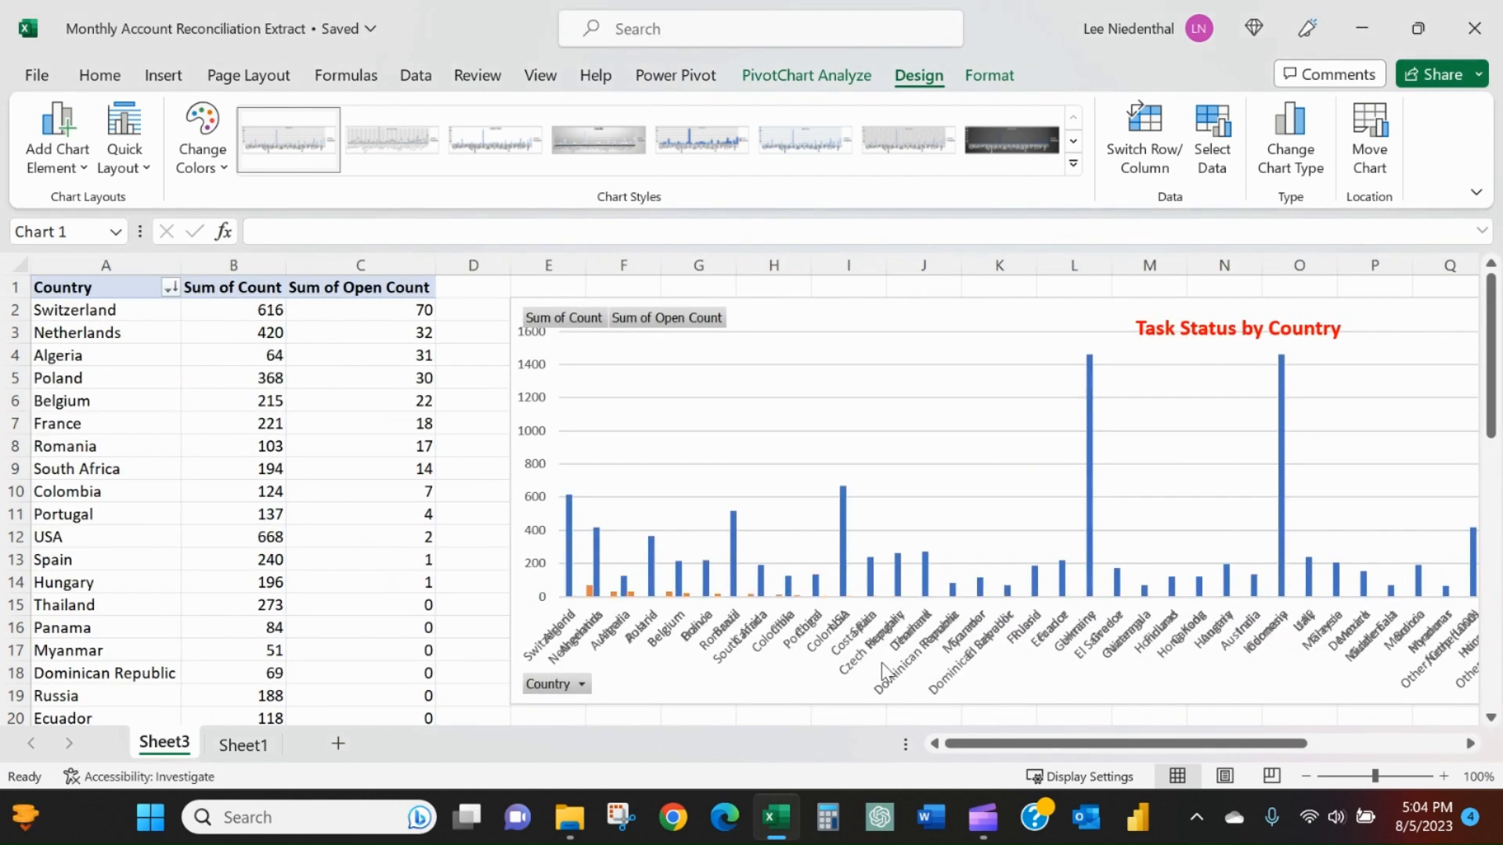
left_click_drag(1064, 743, 1150, 745)
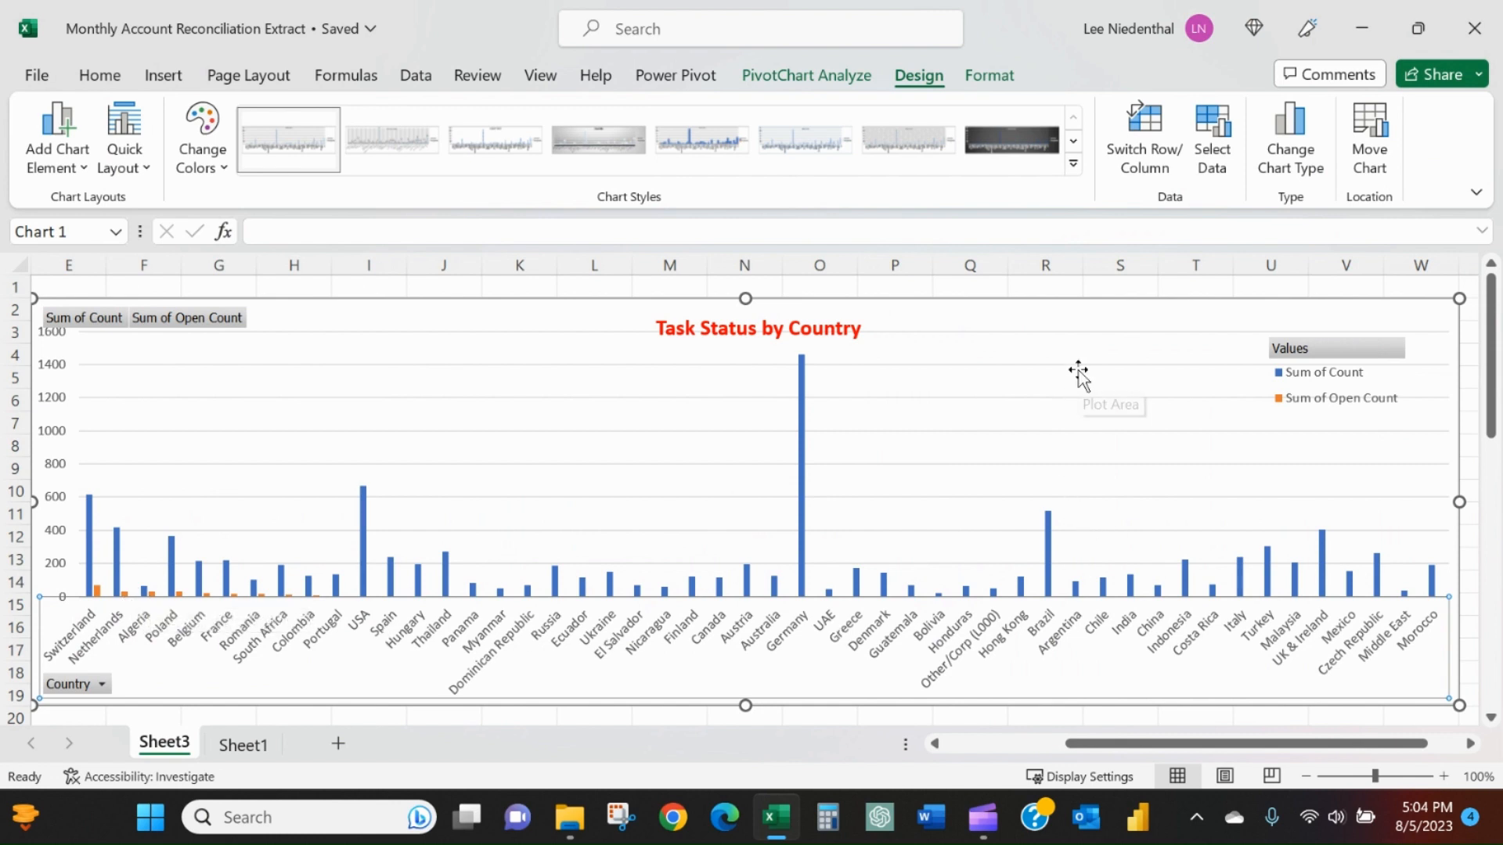
left_click(972, 284)
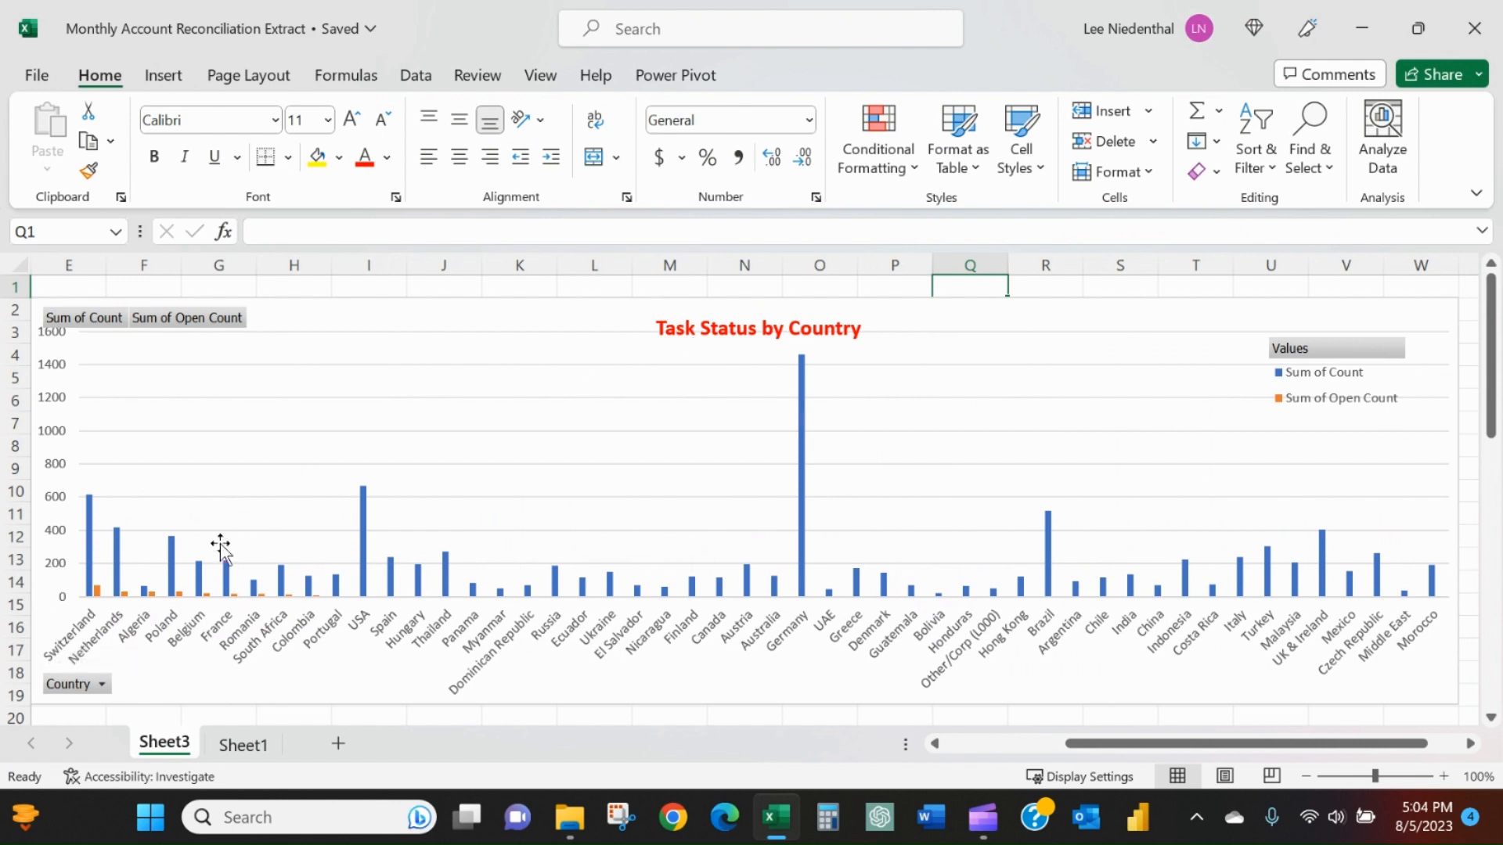
Add data labels to the orange Sum of Open Count series in the chart.
right_click(98, 597)
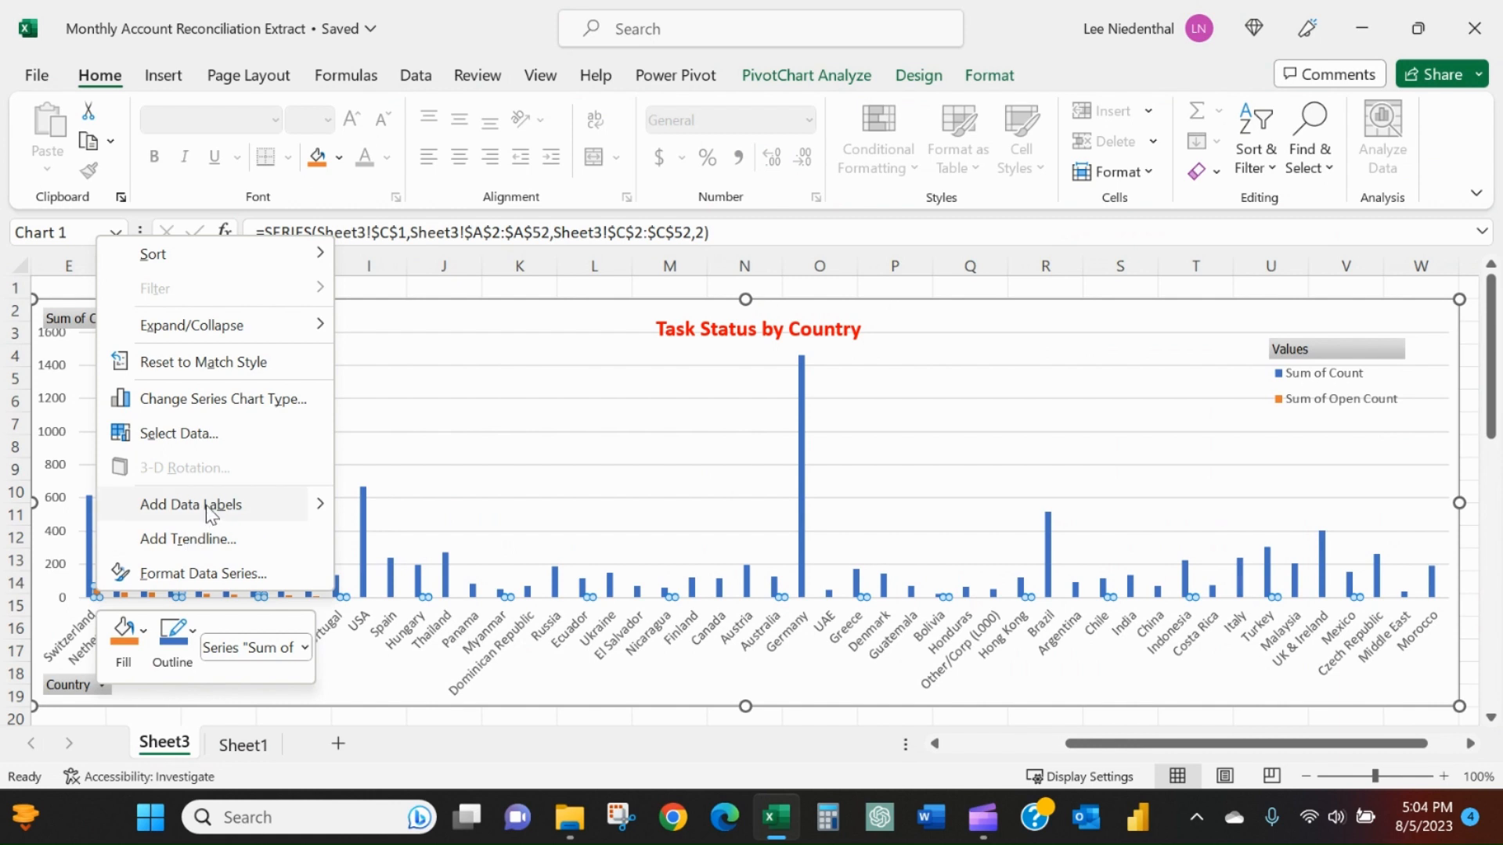
mouse_move(328, 513)
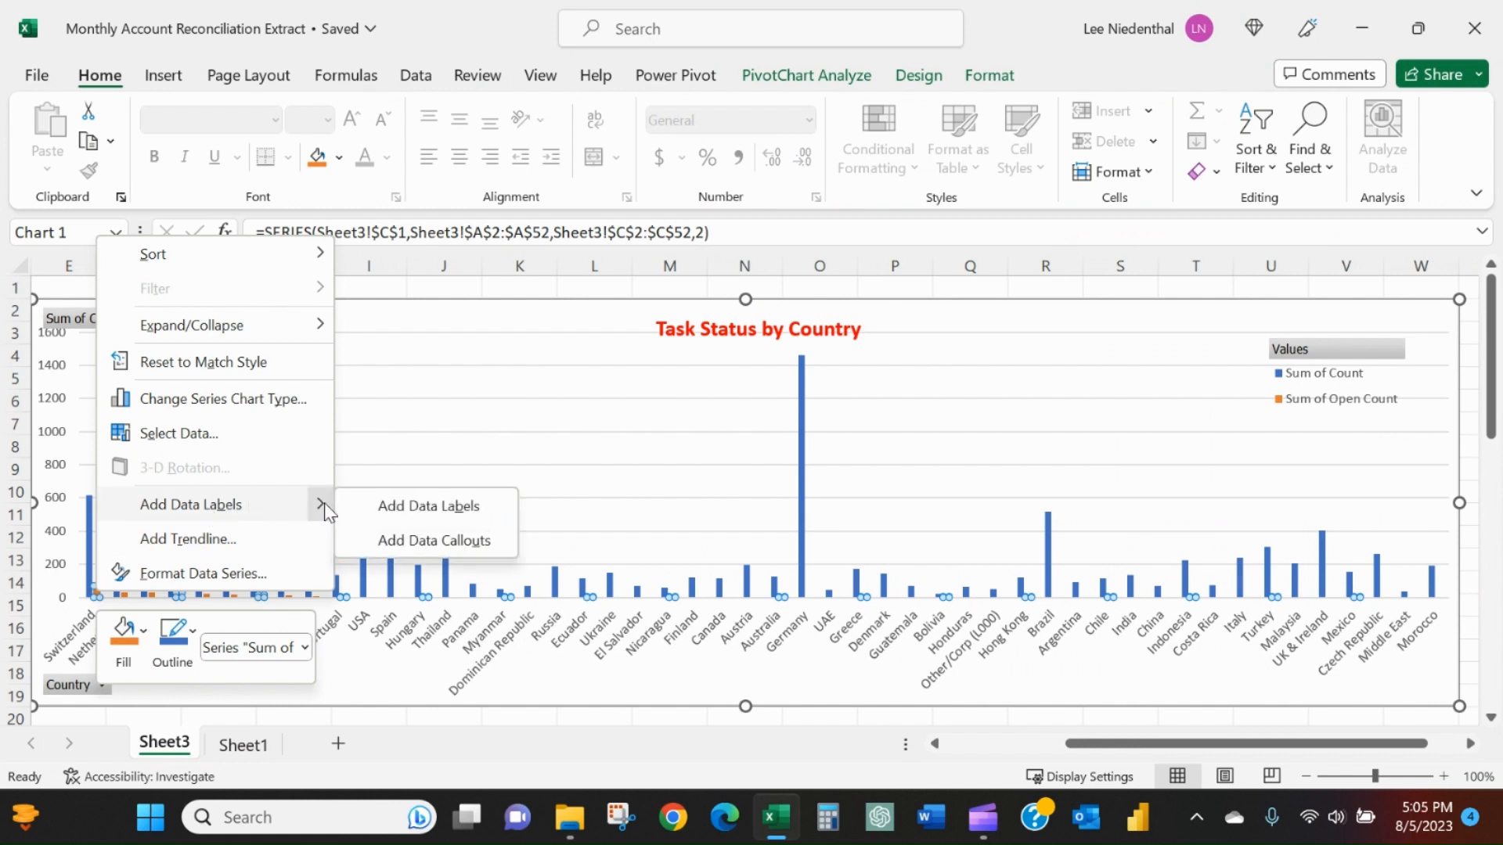
left_click(386, 505)
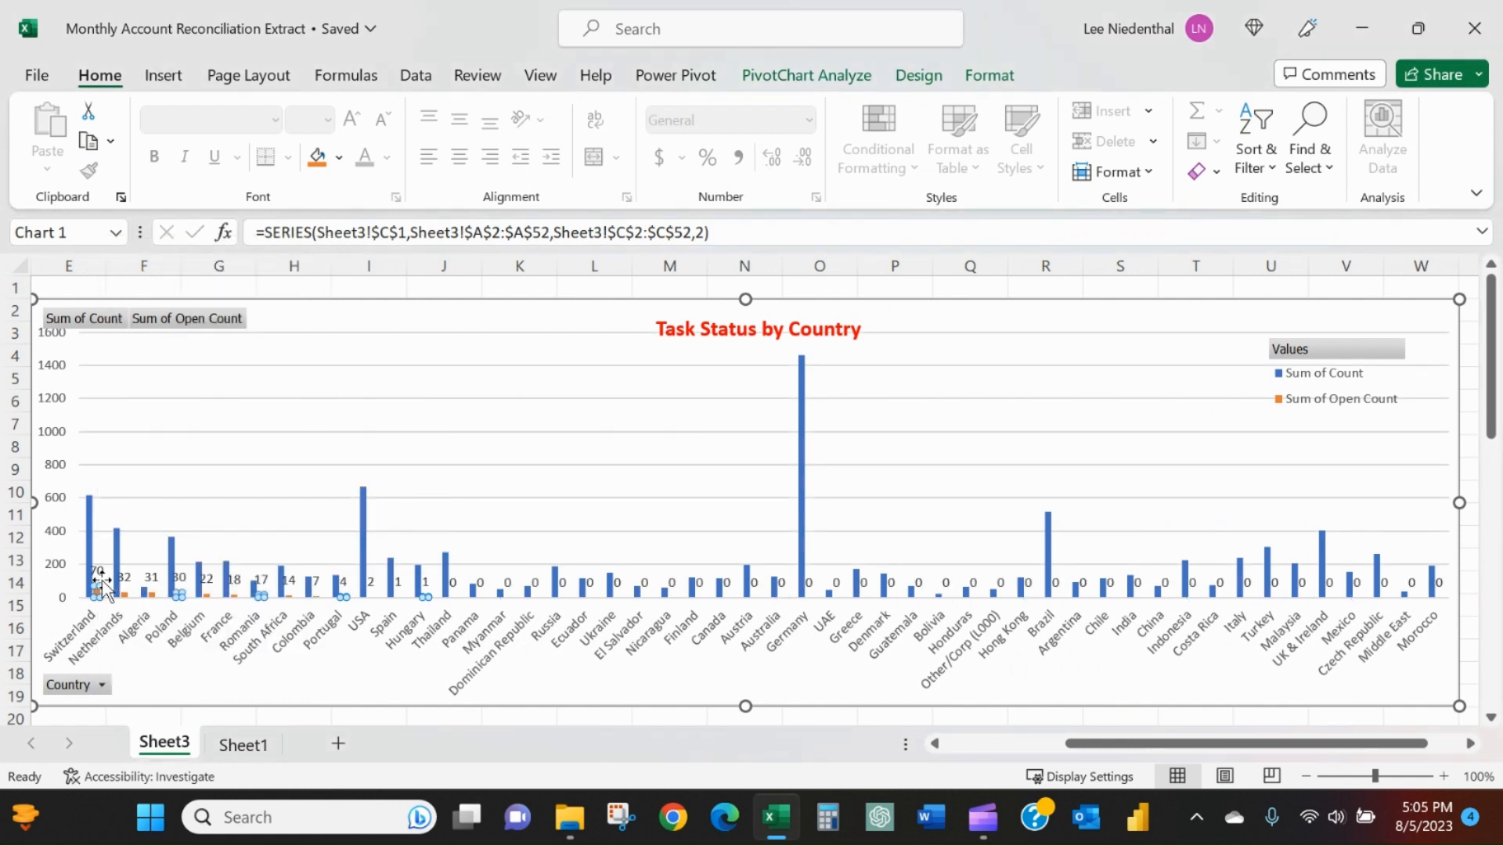
left_click(185, 678)
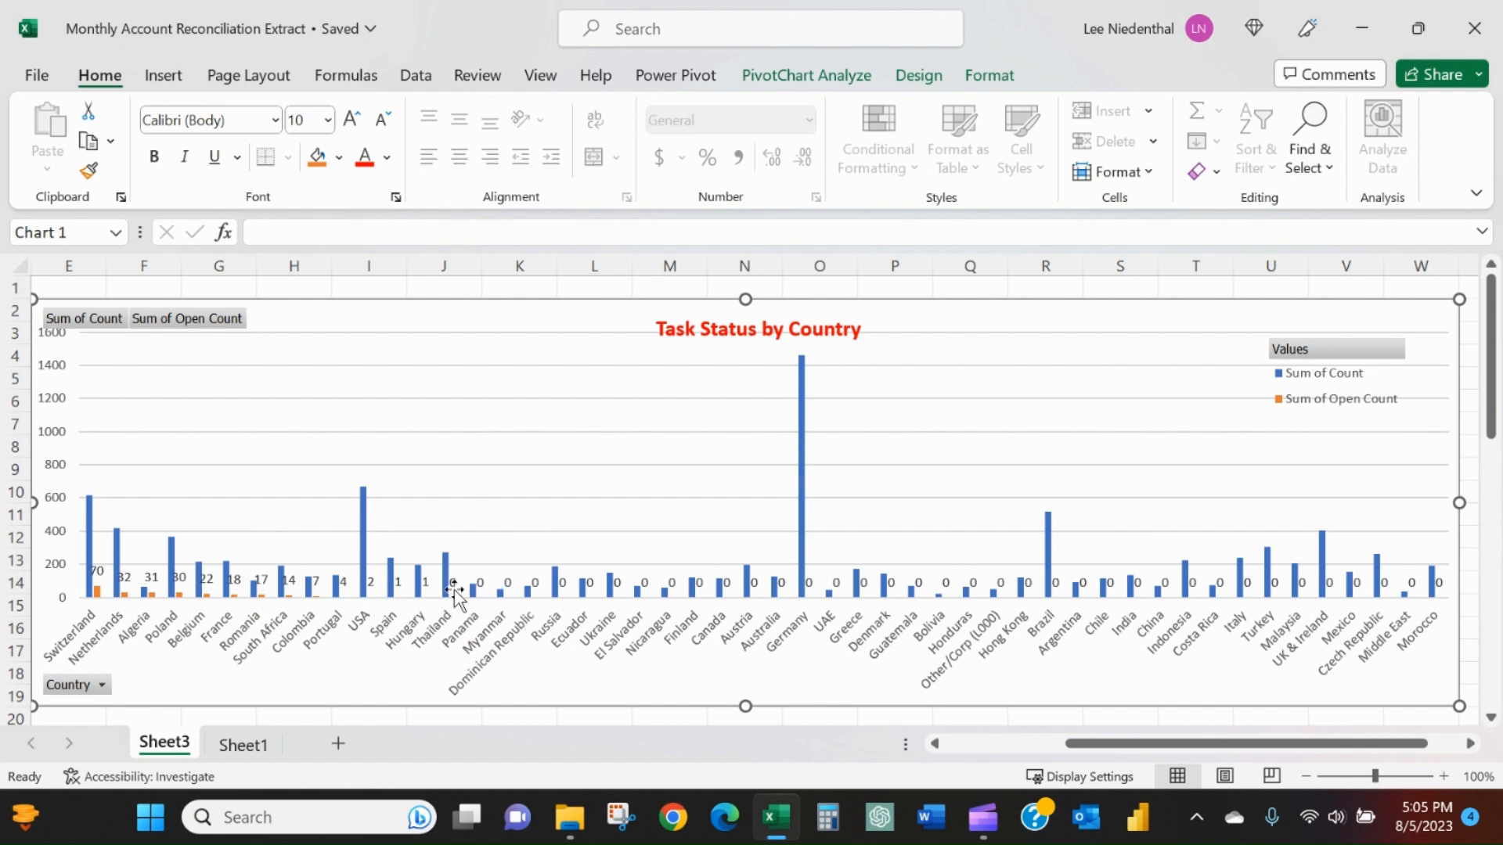
View the source data on Sheet1 and bring up the Refresh command for the PivotTable on Sheet3.
left_click(243, 745)
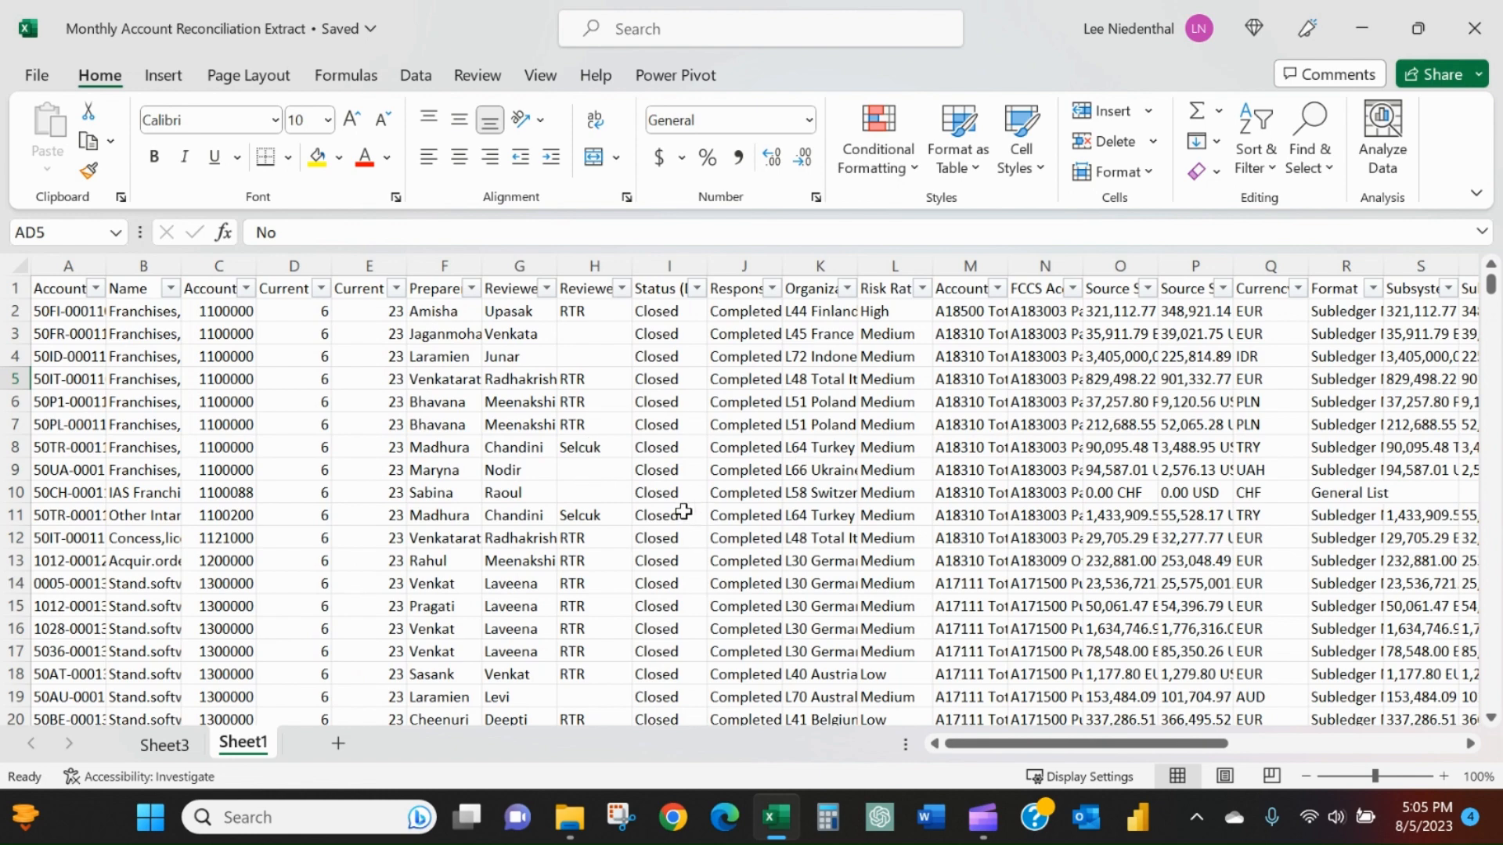
left_click(165, 745)
scroll(389, 509, "left", 3)
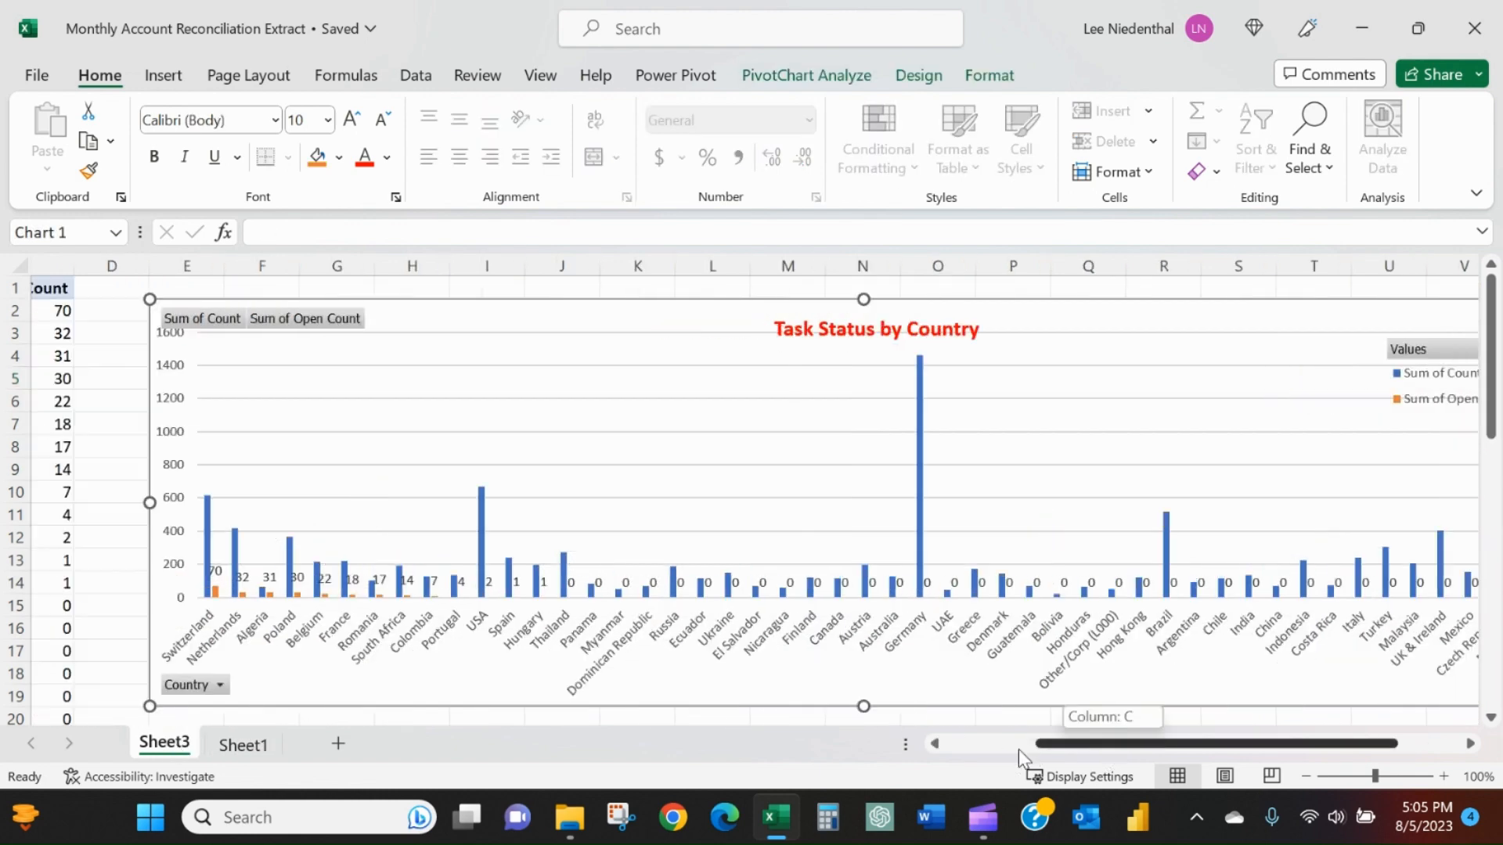
right_click(284, 470)
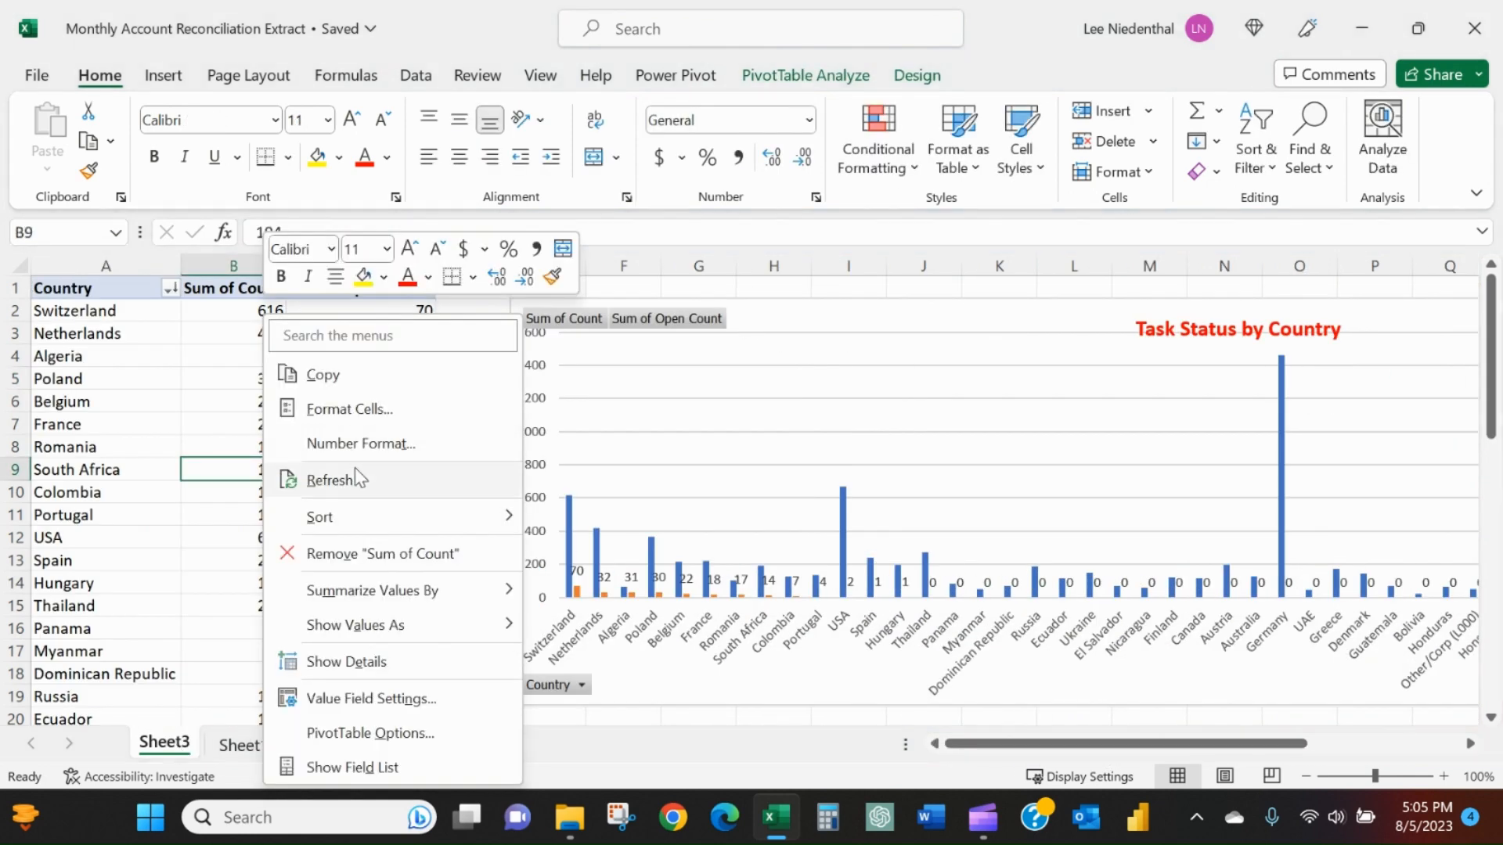